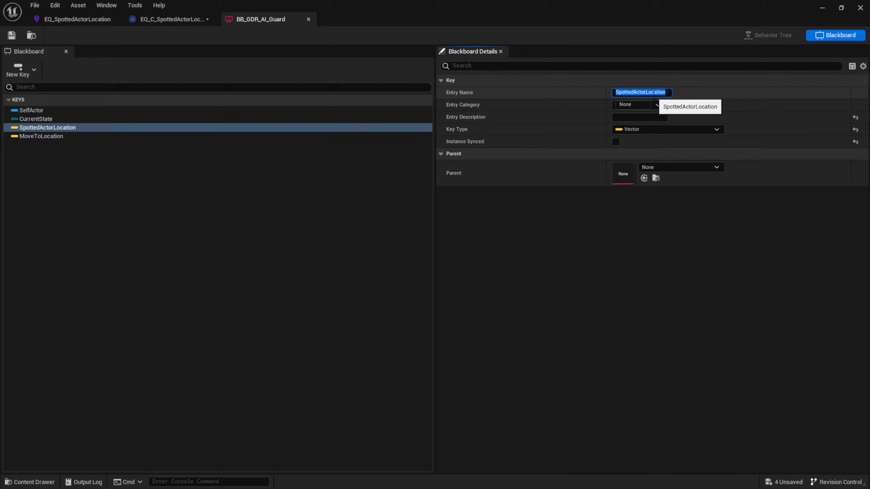
text(V)
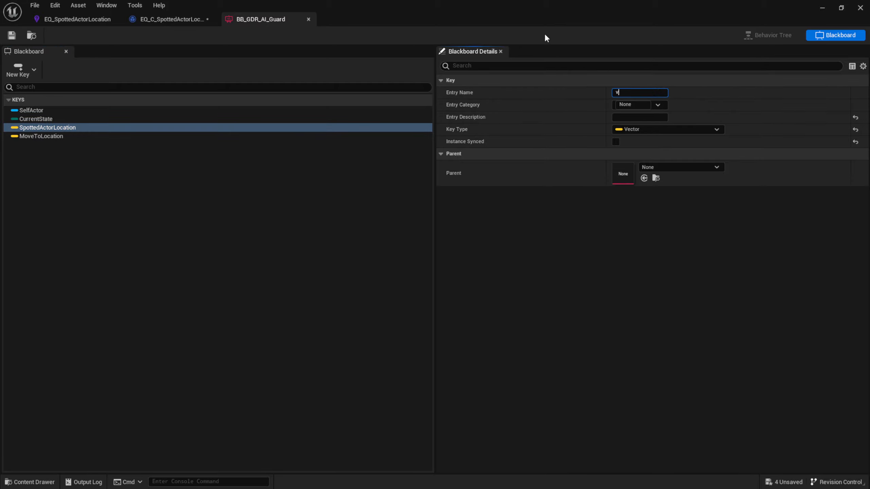
key(Return)
key(ctrl+z)
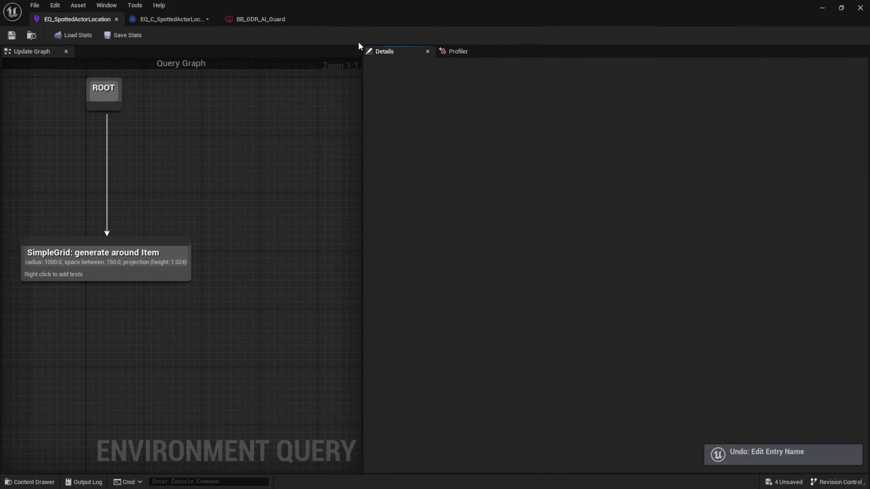
Step: Copy the SpottedActorLocation key name from the BB_GDR_AI_Guard blackboard and use it as the Make Literal Name value in EQ_C_SpottedActorLocation
click(263, 19)
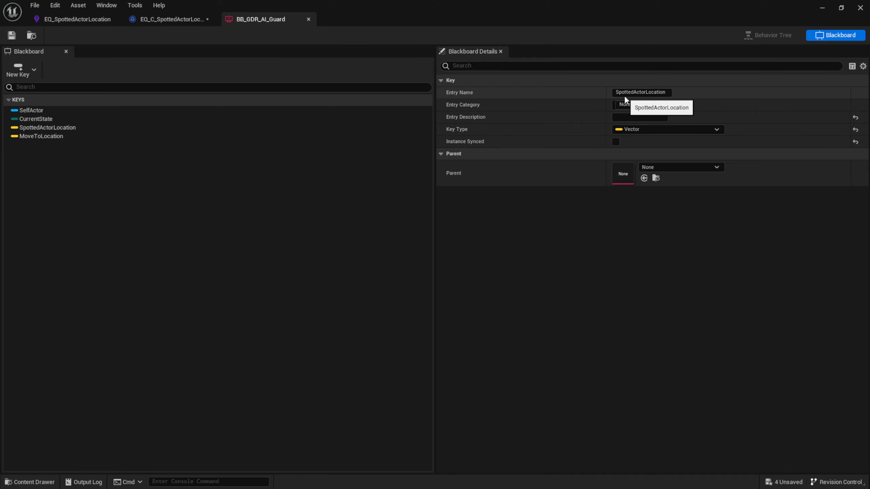
click(168, 23)
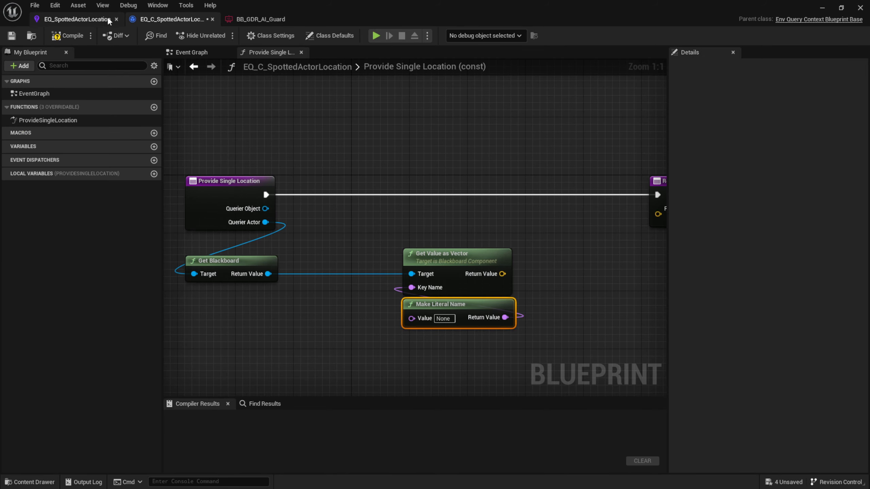
click(436, 318)
right_click(445, 318)
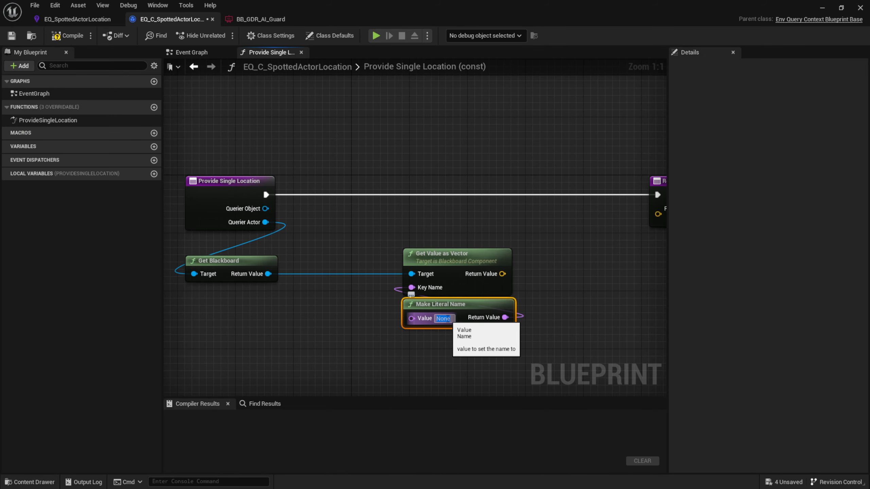
click(462, 327)
click(517, 358)
Step: Connect Get Value as Vector's return value to the Return Node's Resulting Location, and compile and save the blueprint
right_drag(516, 357, 454, 352)
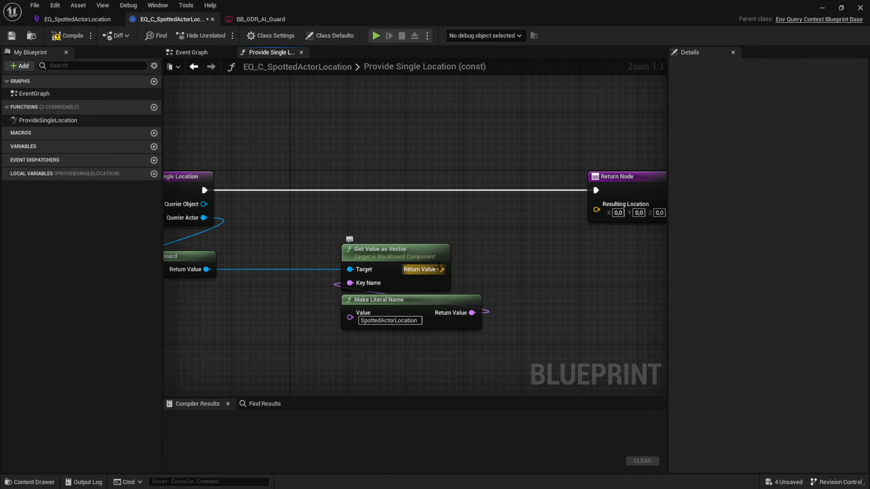
drag(441, 269, 598, 205)
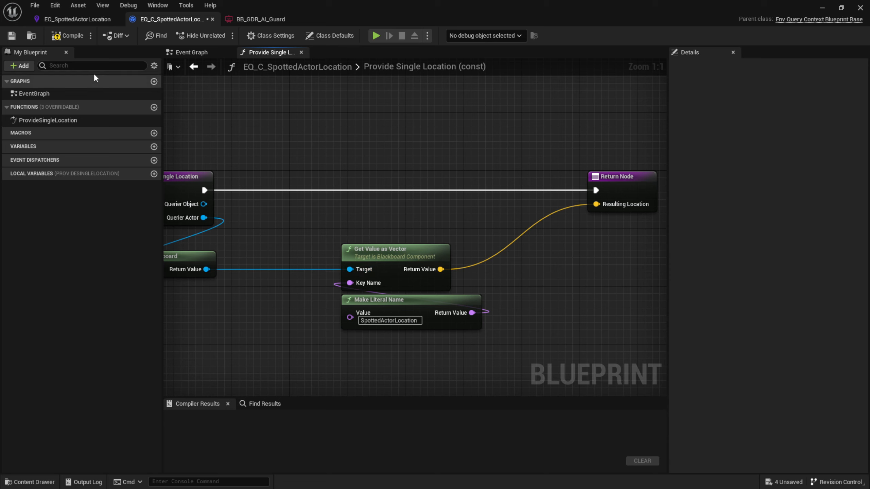
click(68, 35)
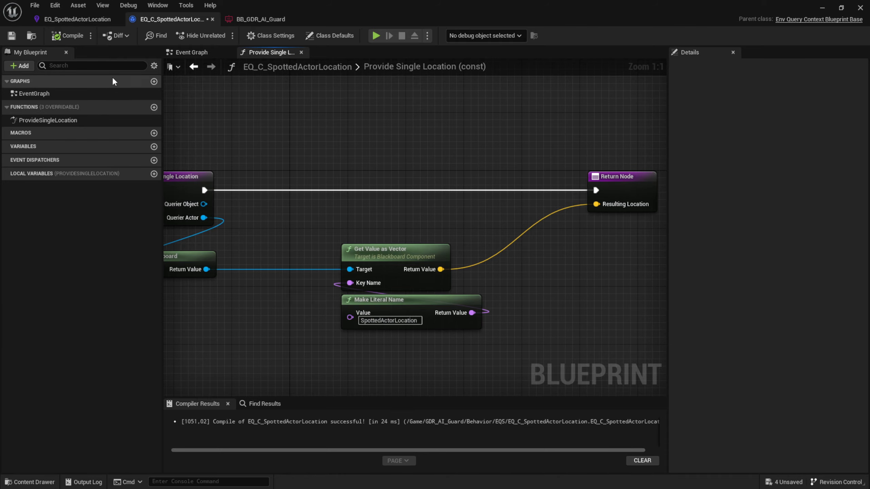
drag(260, 5, 562, 1)
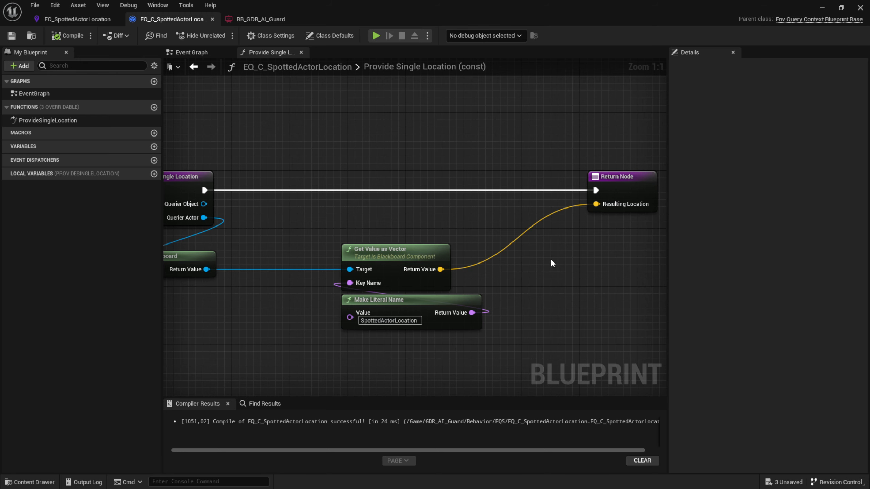
Step: Disconnect the vector value from the Return Node's Resulting Location
right_drag(547, 264, 474, 242)
alt+click(514, 195)
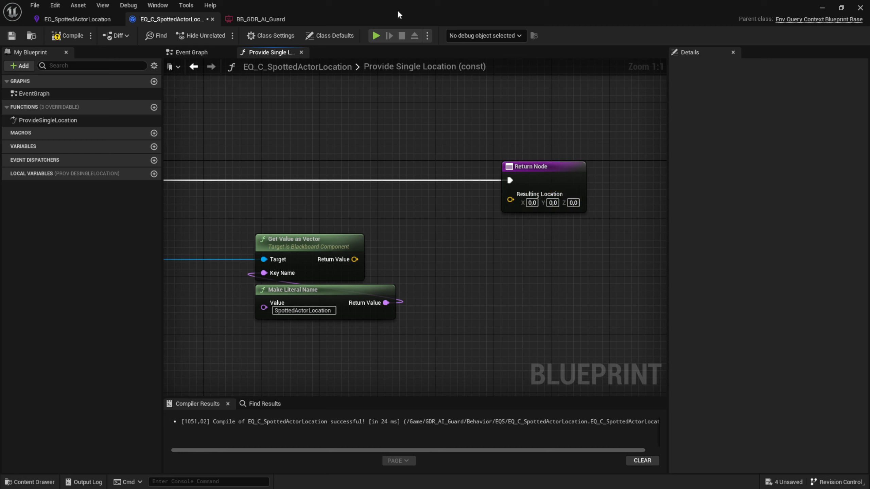
Step: Move the blueprint editor window aside and open Viewport 1 from the level editor
drag(401, 3, 533, 93)
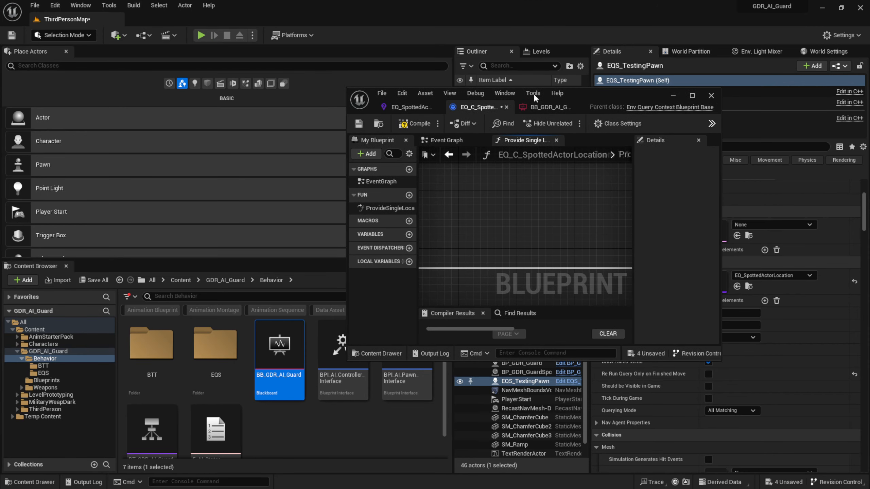
click(80, 5)
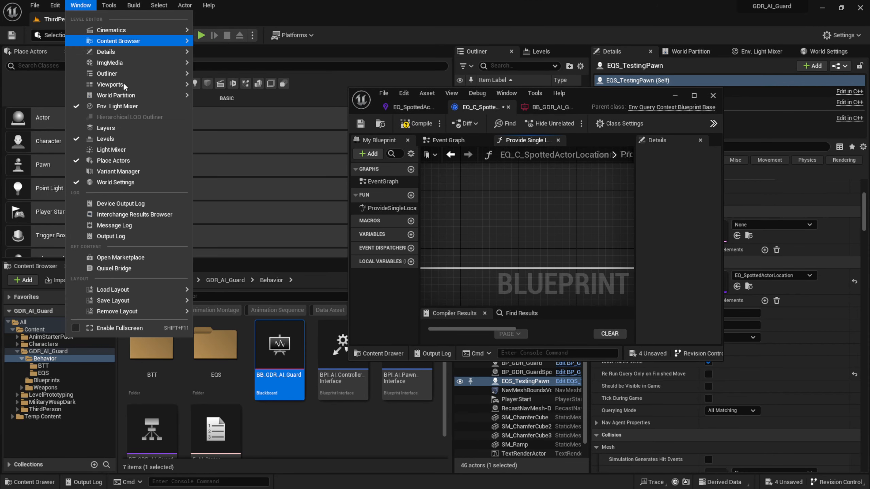
mouse_move(141, 84)
click(226, 88)
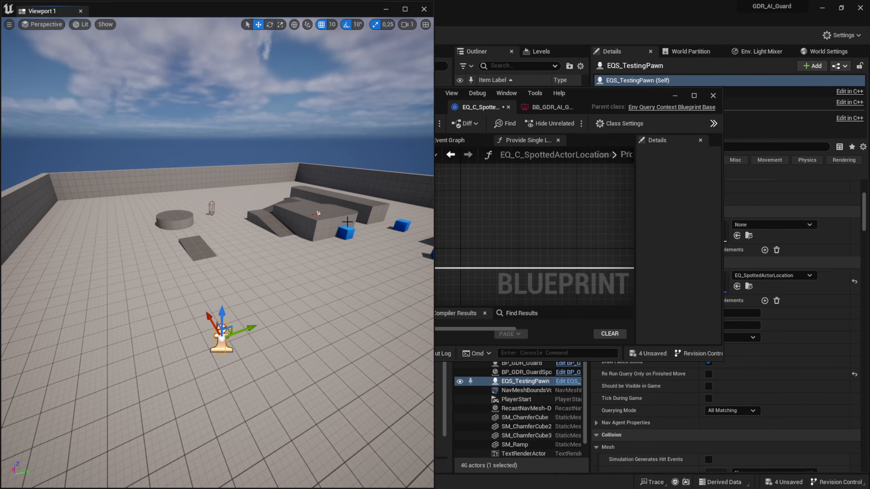
Step: Move EQS_TestingPawn to about X 1640, Y 1540 on the open floor and show its transform values
key(w)
right_drag(273, 233, 404, 259)
drag(278, 228, 202, 230)
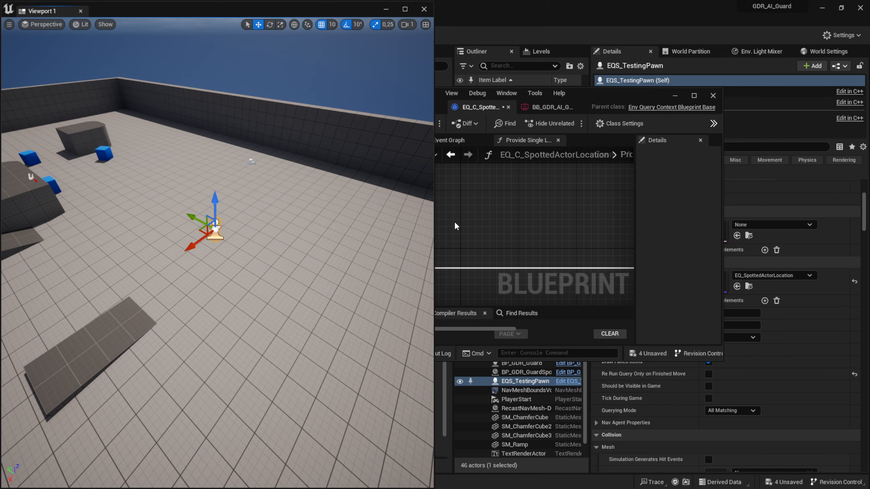
drag(615, 95, 481, 64)
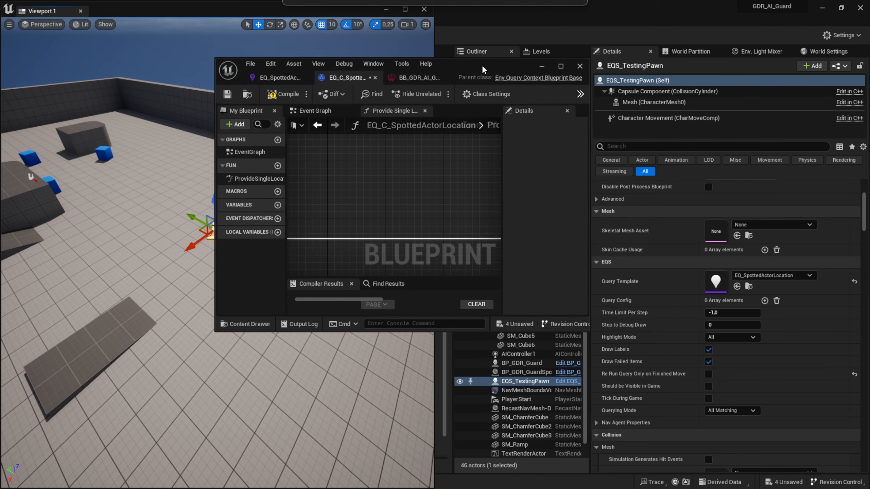
scroll(735, 237, up, 5)
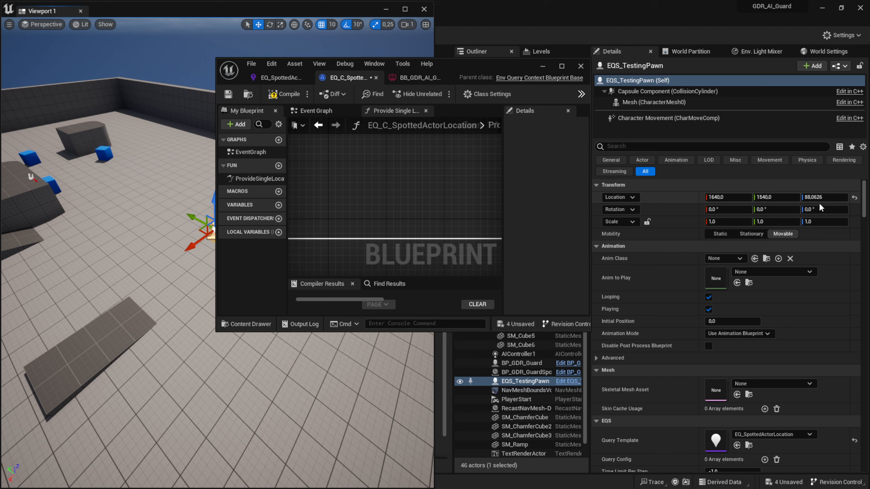
Step: Set the Return Node's Resulting Location to X 1640 and Y 1540, and compile and save the context blueprint
click(559, 55)
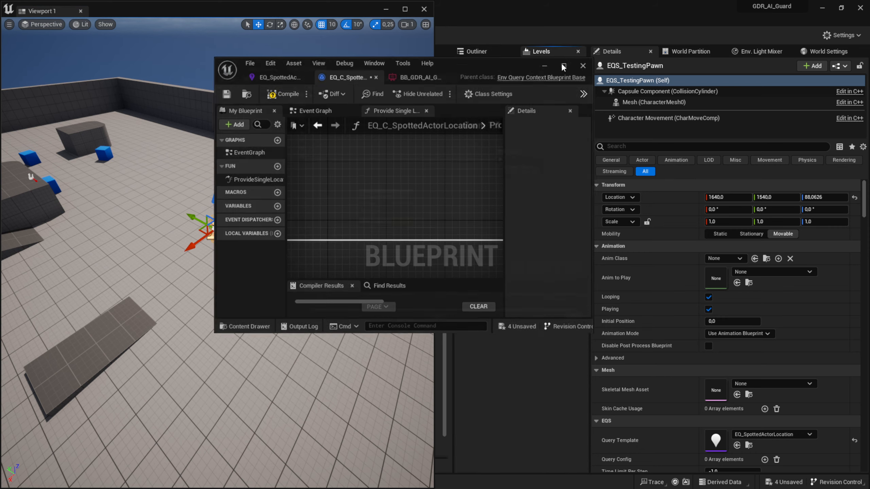
click(562, 66)
click(532, 203)
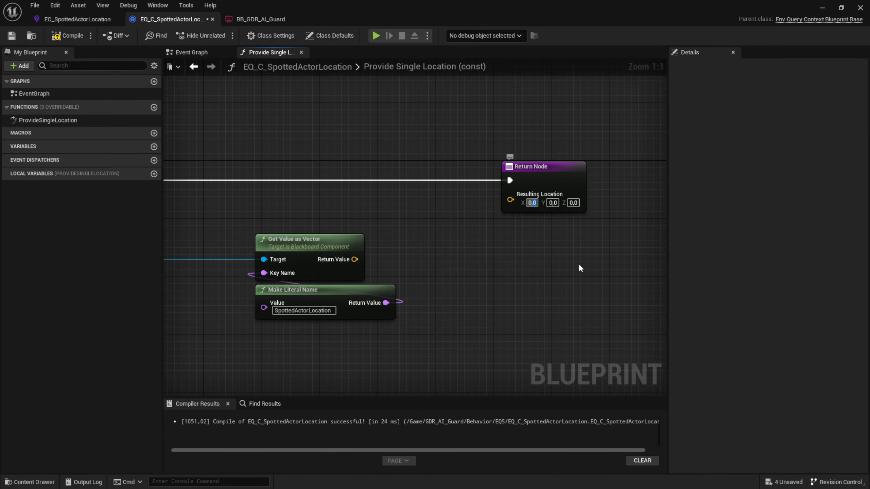
text(1640)
key(Tab)
text(1540)
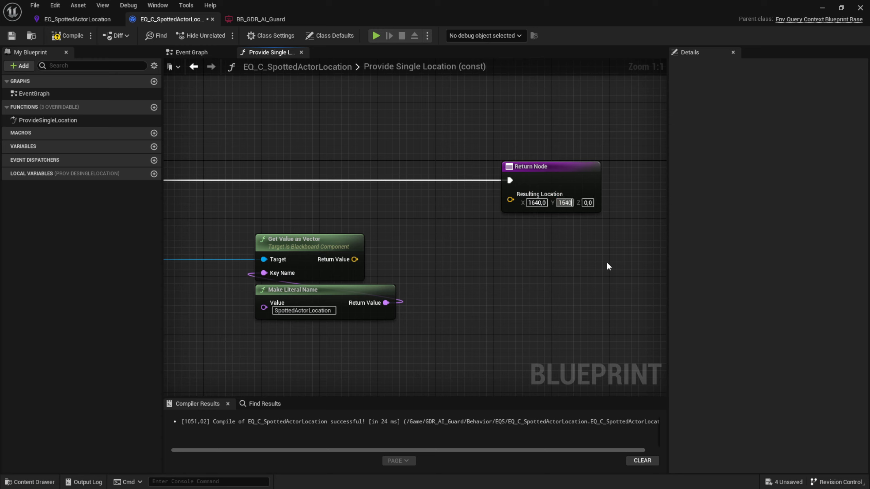
key(Return)
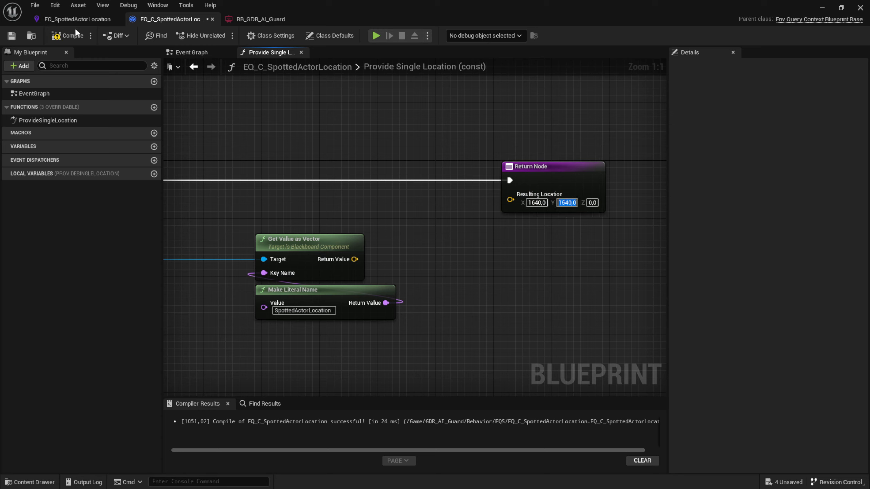
click(74, 32)
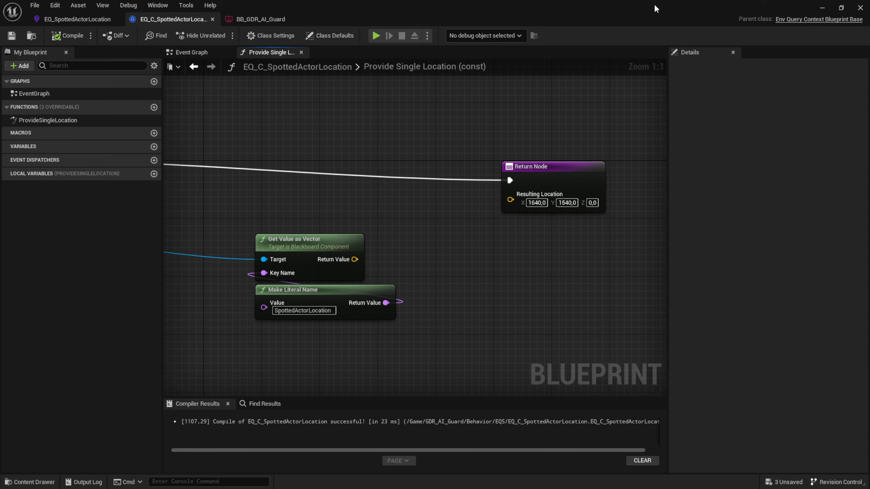
Step: Move EQS_TestingPawn across the floor toward the long wall and arrange the asset editor window beside the viewport
drag(653, 8, 683, 62)
drag(199, 230, 386, 208)
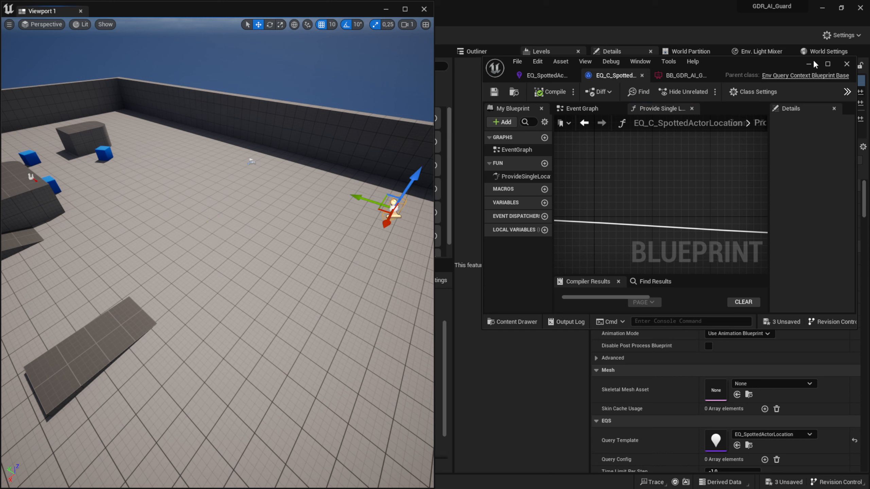
drag(742, 68, 869, 231)
Step: Set the SimpleGrid generator in EQ_SpottedActorLocation to generate around EQ_C_SpottedActorLocation
click(510, 21)
right_drag(583, 135, 594, 172)
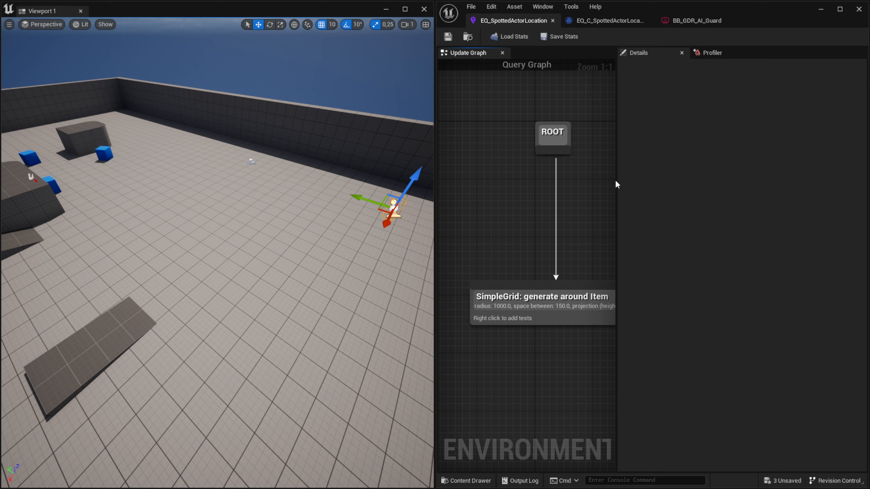
drag(617, 180, 672, 180)
drag(658, 267, 550, 302)
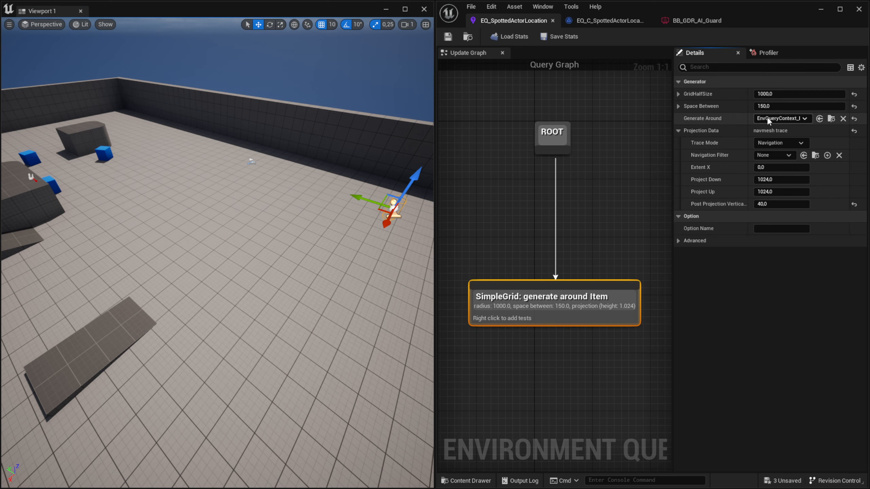
click(786, 119)
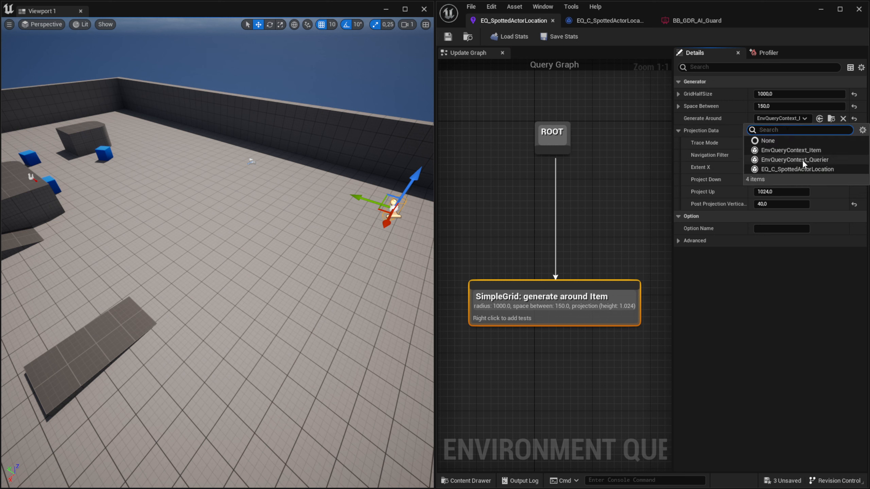
click(782, 169)
Step: Move EQS_TestingPawn just outside the corner of the generated point grid and inspect the whole grid
right_drag(264, 257, 349, 248)
key(s)
key(w)
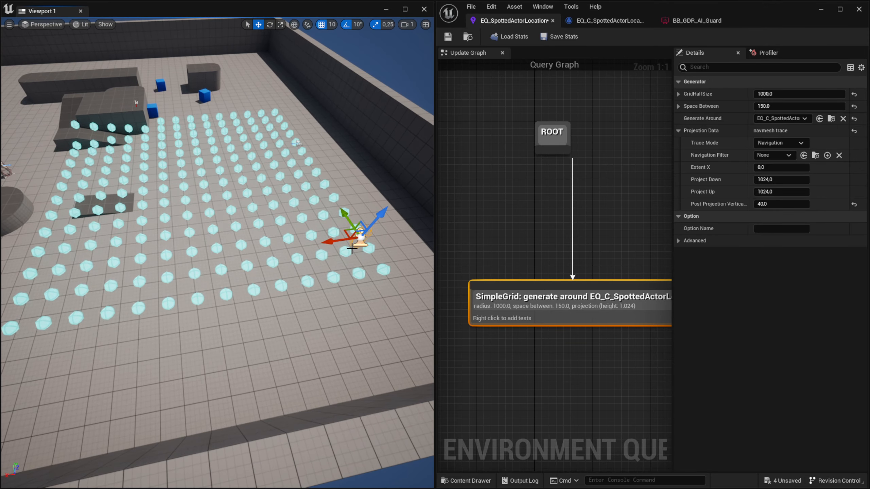
drag(345, 231, 418, 325)
drag(413, 288, 367, 292)
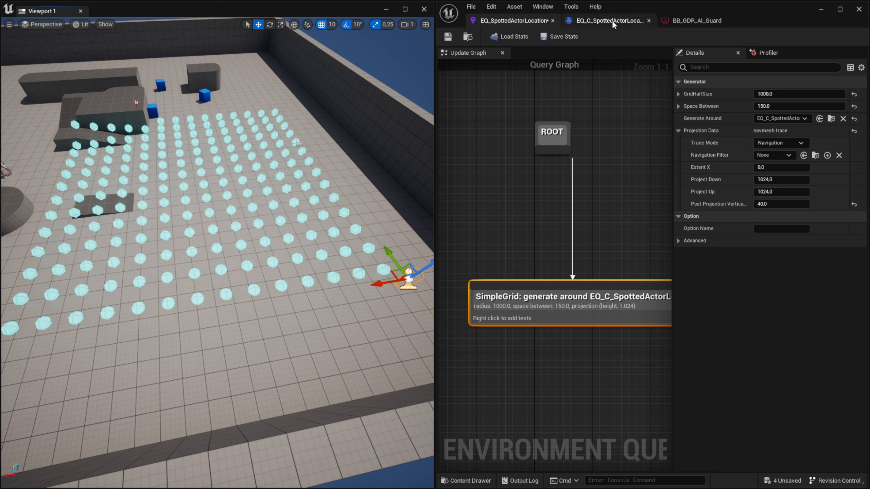
right_drag(210, 203, 106, 183)
key(d)
key(s)
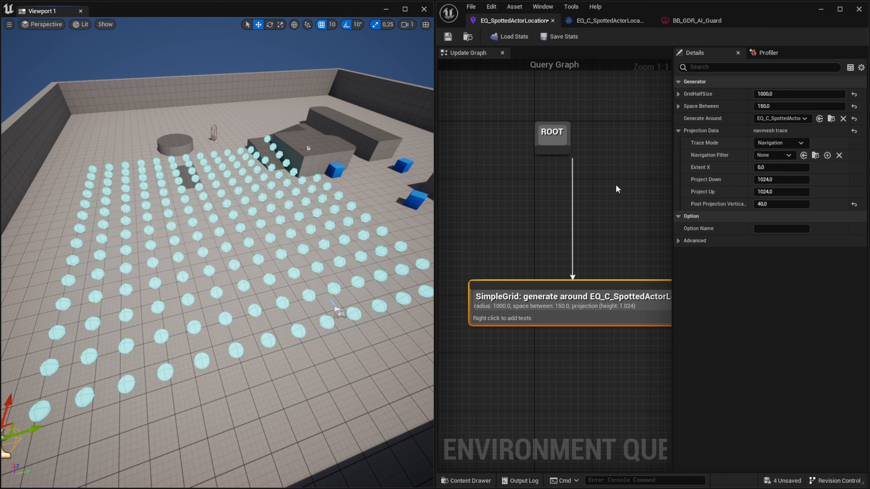
Step: Add a Pathfinding test to the SimpleGrid generator and show the test's settings in a widened details area
right_drag(594, 277, 577, 201)
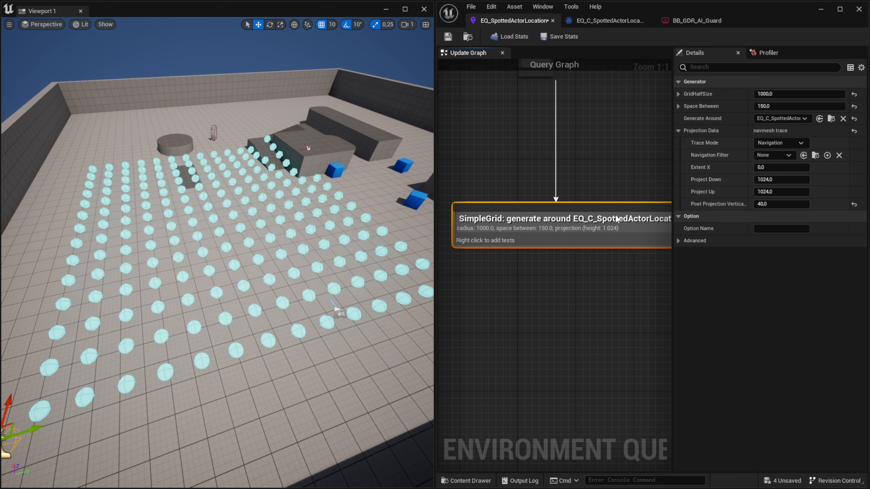
right_click(575, 244)
mouse_move(617, 328)
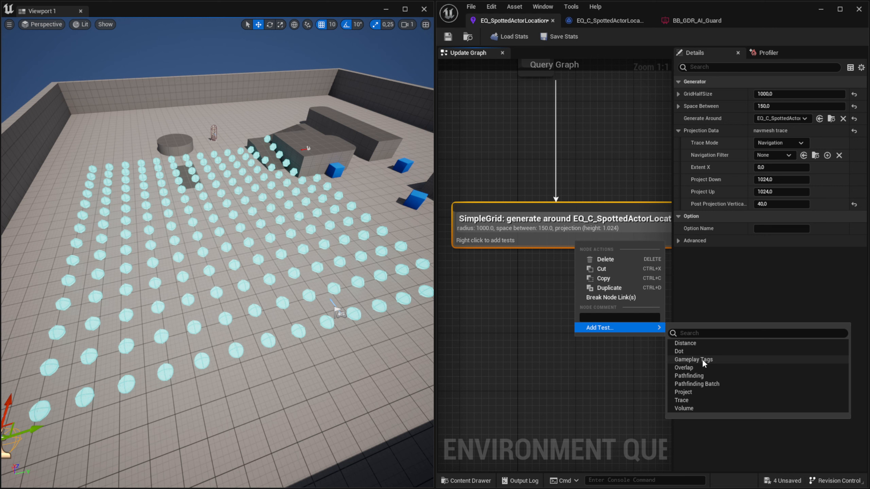
click(693, 376)
mouse_move(624, 300)
right_down()
mouse_move(592, 304)
mouse_move(616, 299)
right_up()
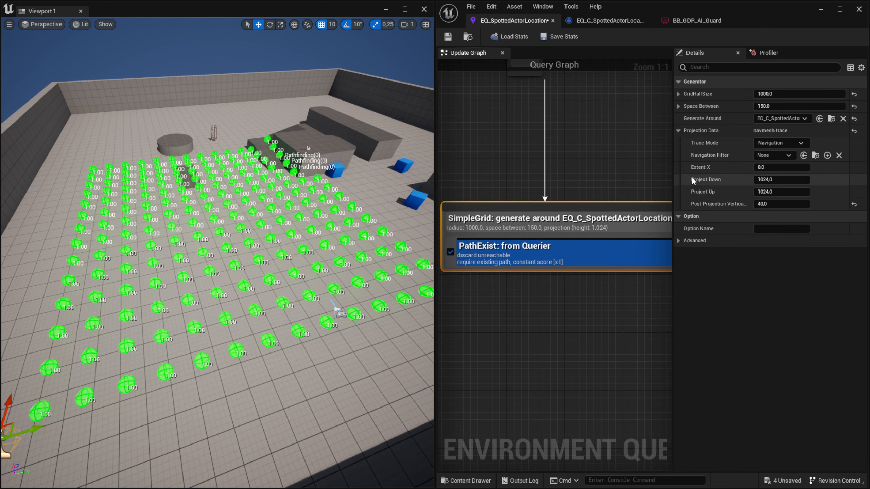
drag(671, 192, 627, 195)
drag(585, 255, 586, 267)
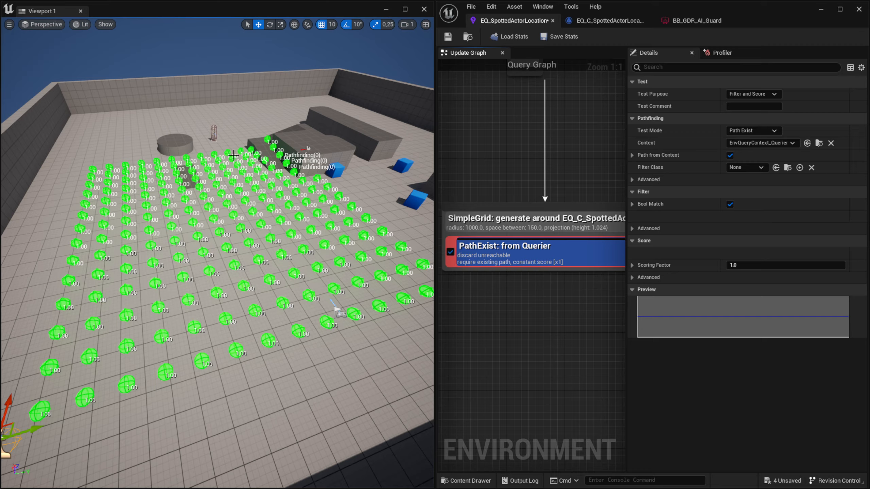
Step: Select all pieces of the round platform and move them together onto the floor area covered by the query grid
key(a)
mouse_move(246, 154)
right_down()
mouse_move(343, 164)
mouse_move(238, 155)
right_up()
click(93, 217)
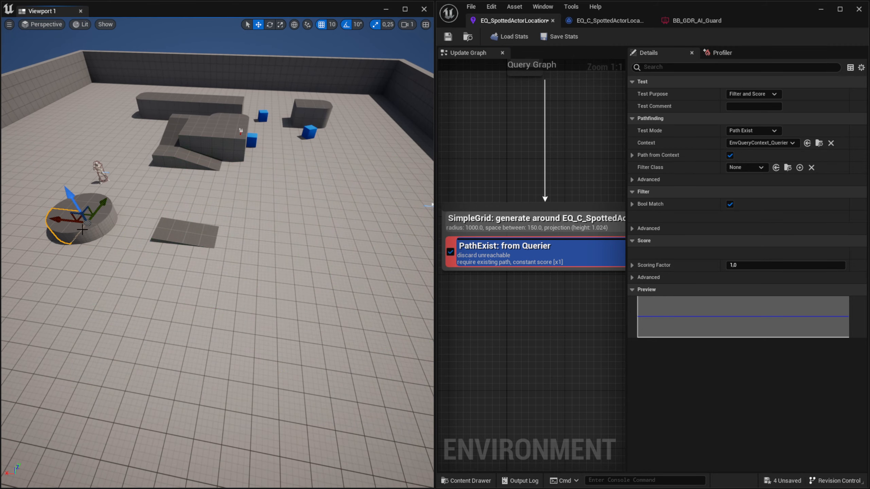
shift+click(105, 211)
shift+click(86, 201)
drag(80, 219, 241, 325)
right_drag(276, 217, 370, 211)
key(Escape)
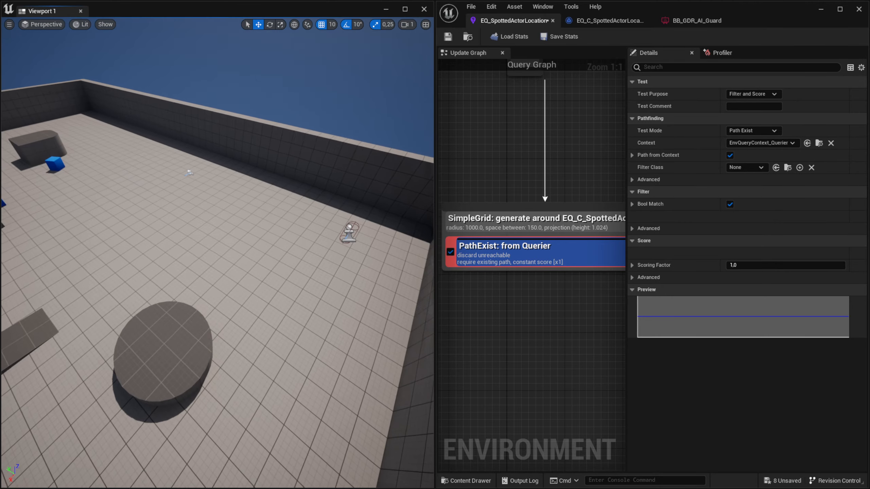
Step: Select EQS_TestingPawn and nudge it slightly near the grid corner to rerun the query around the moved platform
click(347, 232)
right_drag(248, 277, 150, 262)
right_drag(219, 271, 251, 301)
drag(234, 391, 232, 395)
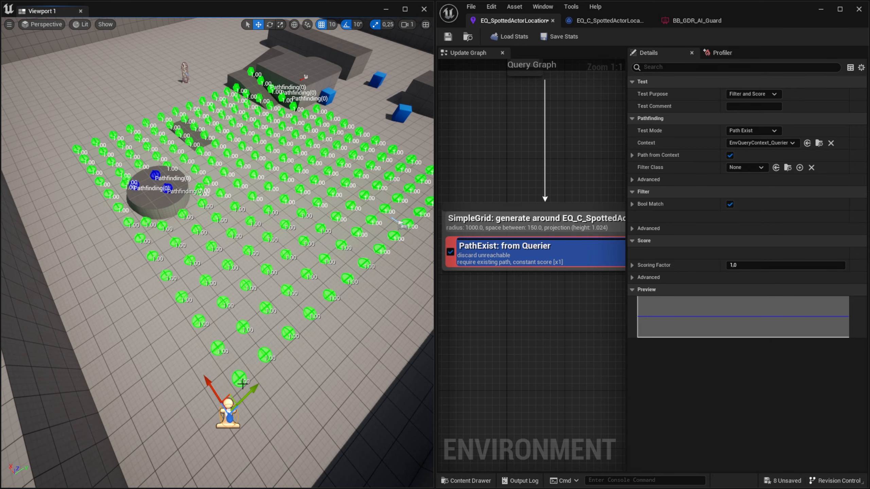
Step: Set the Pathfinding test's purpose to Filter Only
right_drag(233, 396, 220, 380)
right_drag(185, 170, 189, 174)
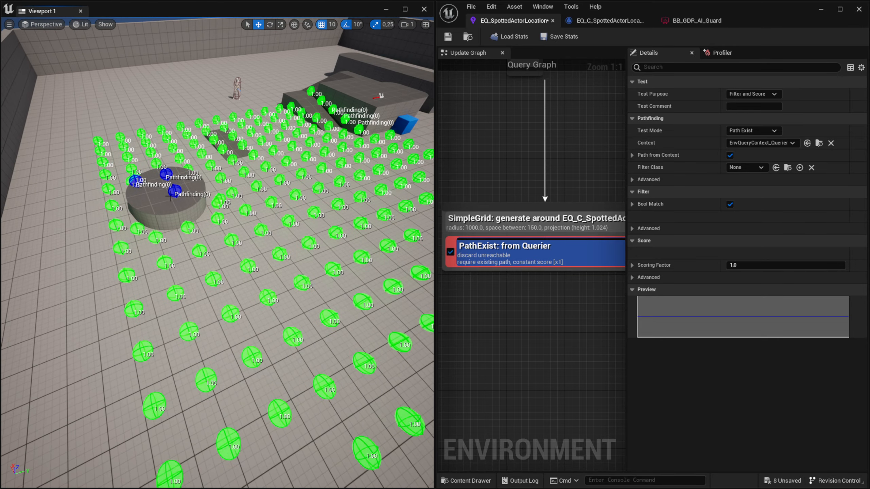
right_drag(179, 188, 190, 191)
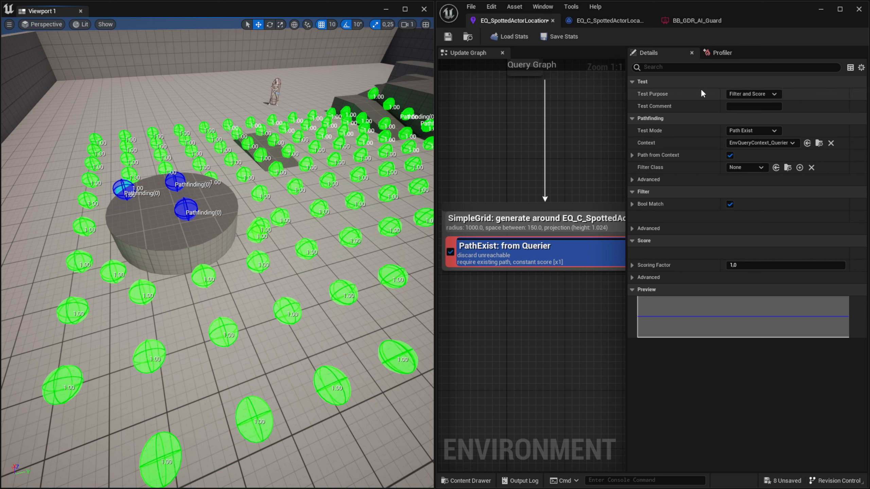
click(741, 95)
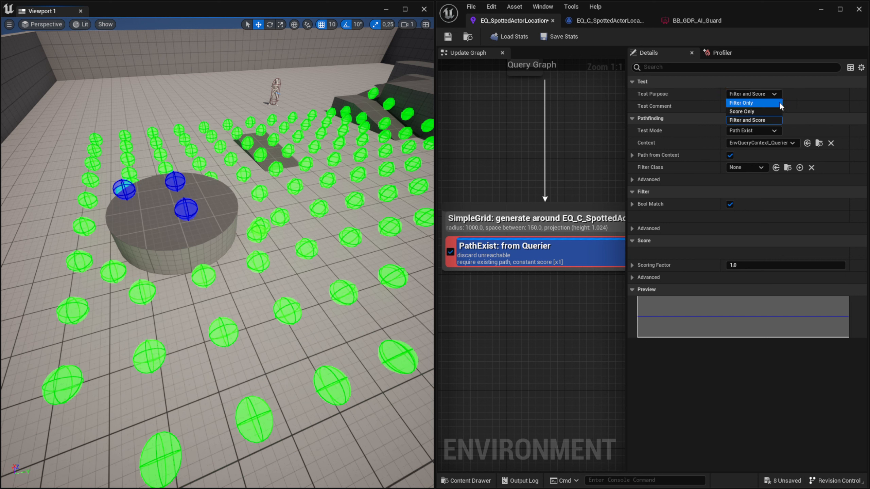
click(751, 103)
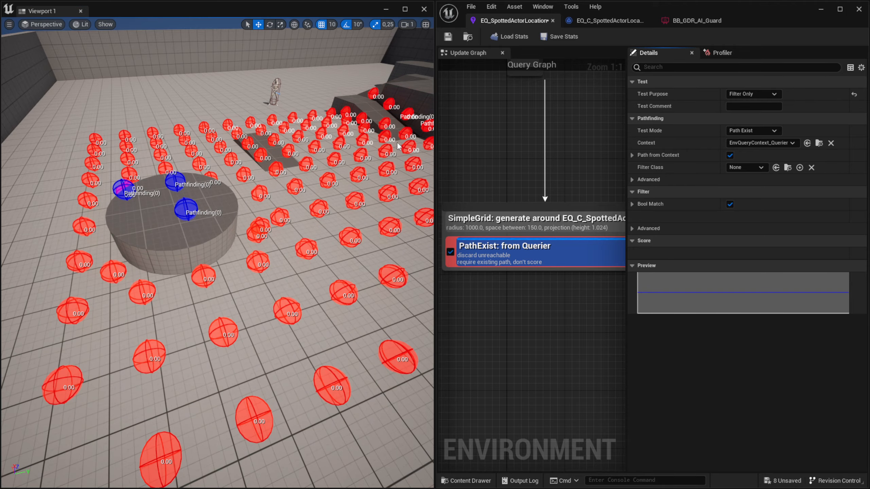
Step: Turn off Bool Match for the Pathfinding test to compare the inverted filtering, and turn it back on
key(s)
right_drag(216, 242, 168, 255)
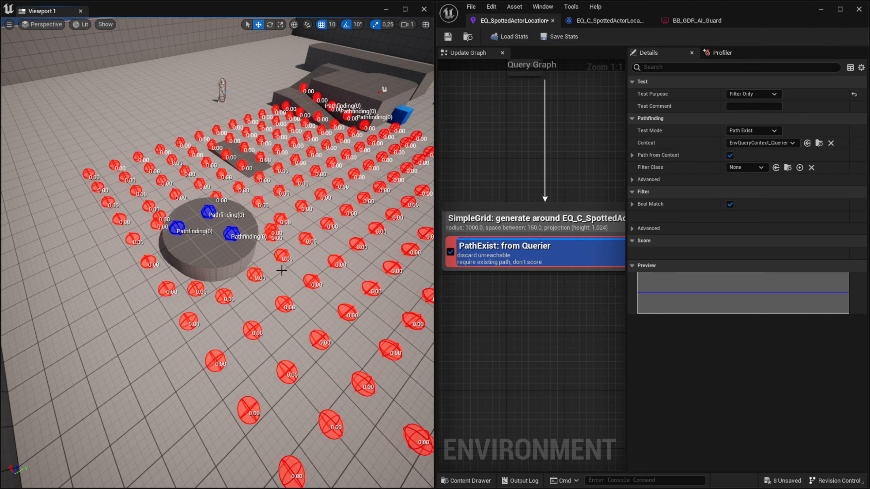
key(w)
right_drag(223, 226, 291, 217)
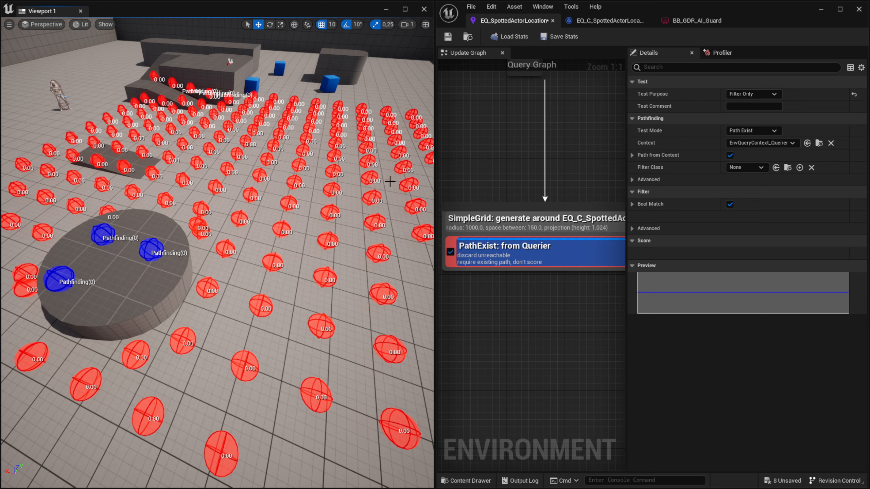
right_drag(309, 240, 331, 213)
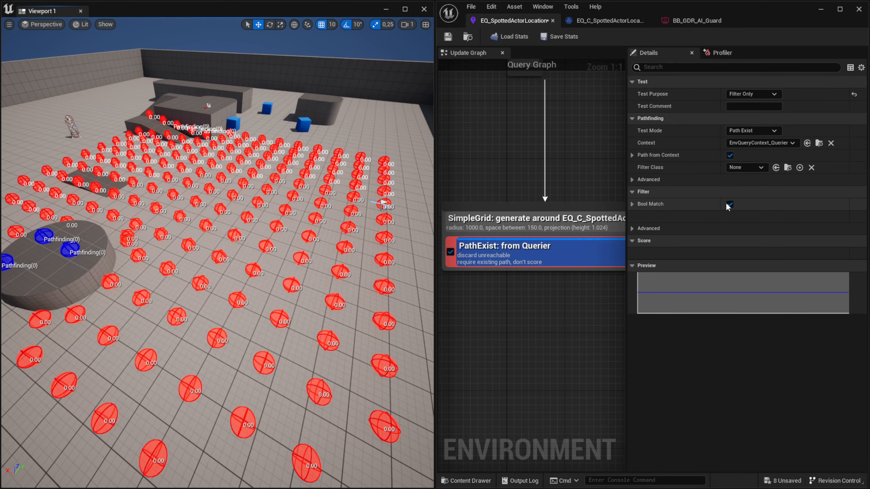
click(729, 205)
right_drag(95, 219, 95, 219)
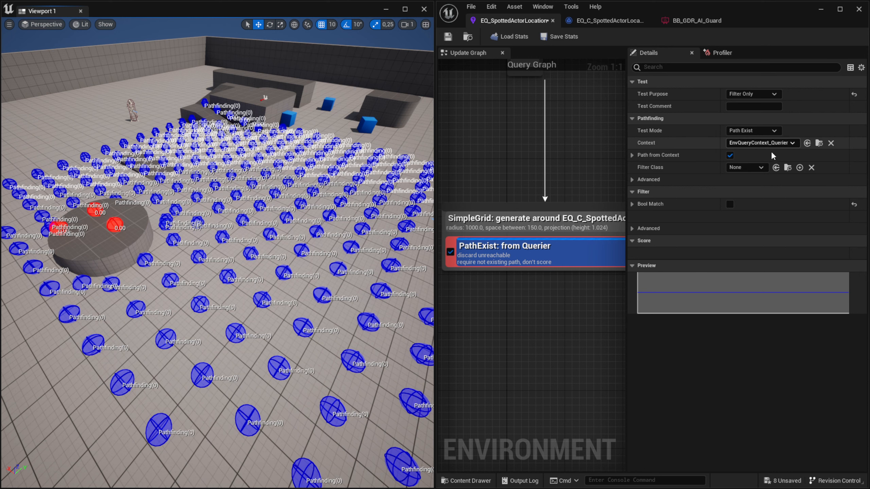
click(730, 205)
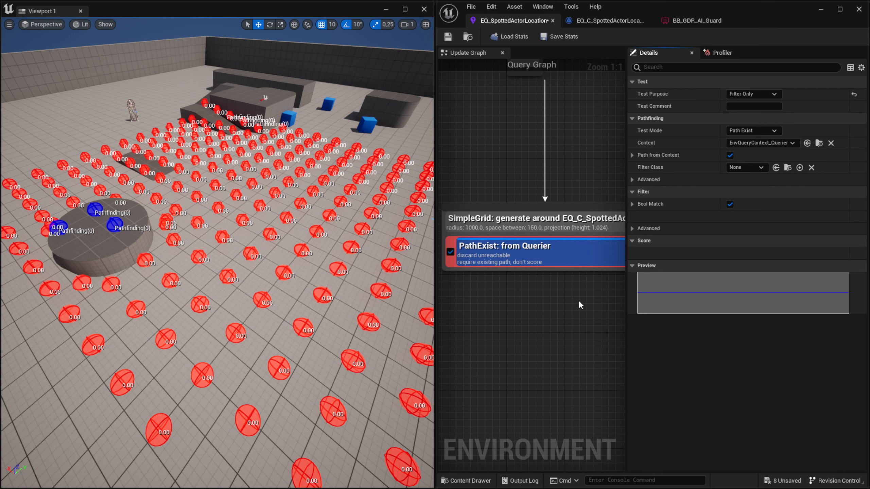
Step: Add an Overlap test to the SimpleGrid generator below the existing Pathfinding test
right_drag(578, 305, 559, 268)
drag(626, 280, 709, 273)
right_drag(608, 292, 616, 274)
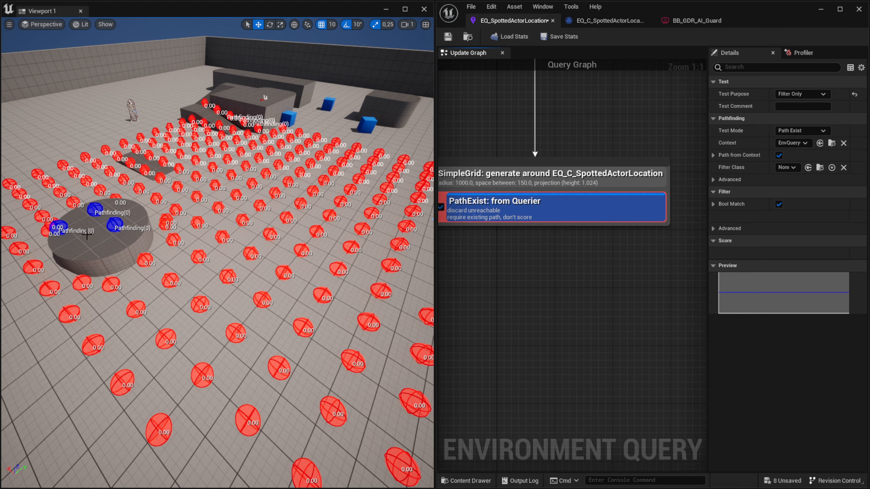
mouse_move(638, 241)
right_down()
mouse_move(657, 235)
mouse_move(640, 235)
right_up()
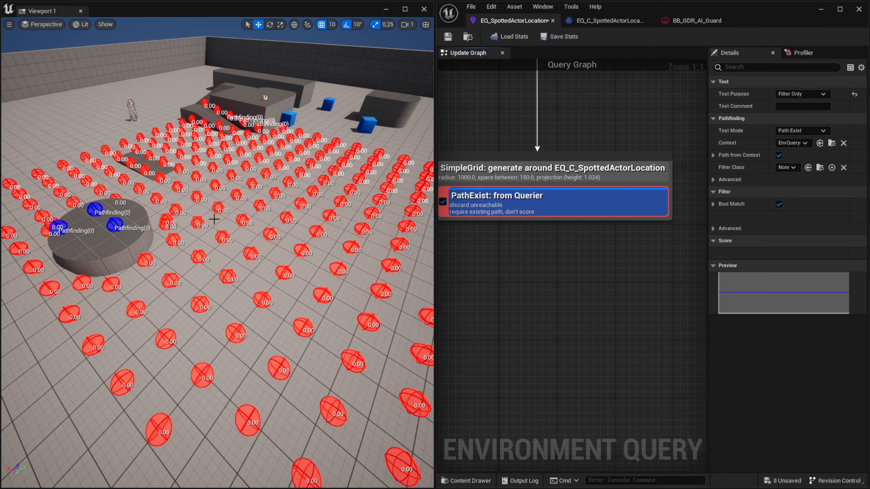
click(569, 209)
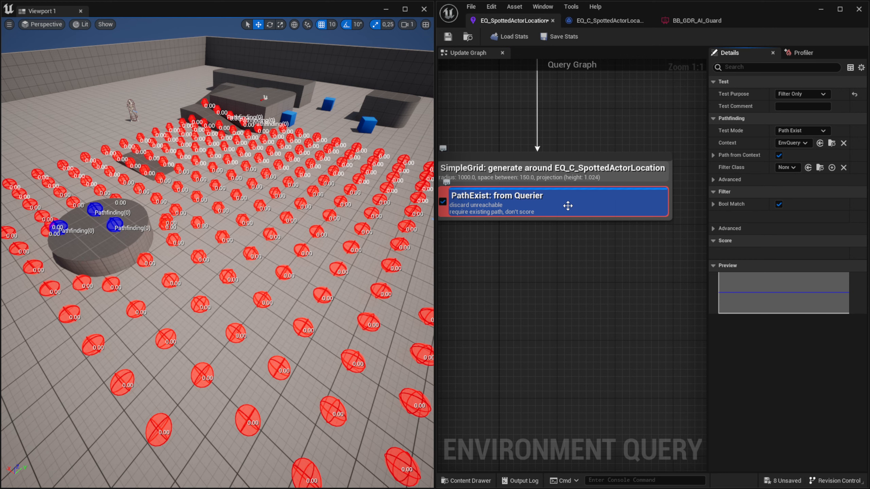
right_drag(536, 229, 586, 229)
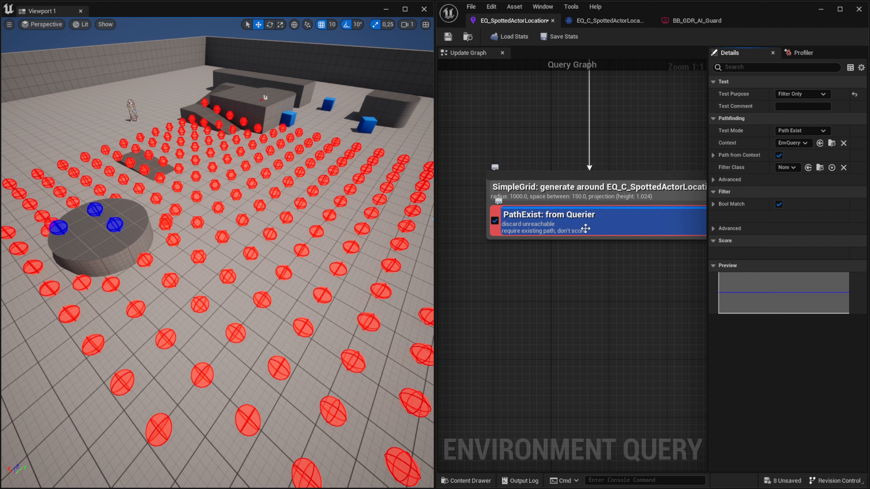
click(592, 264)
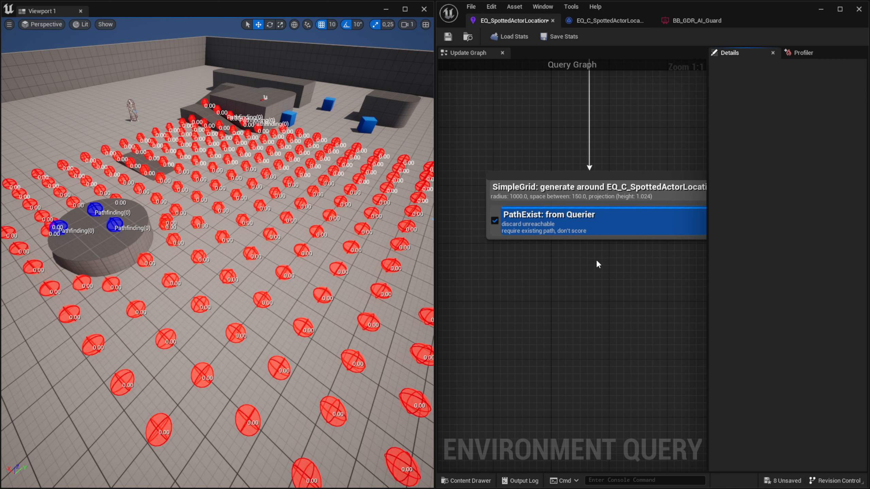
right_drag(584, 268, 539, 260)
right_click(537, 224)
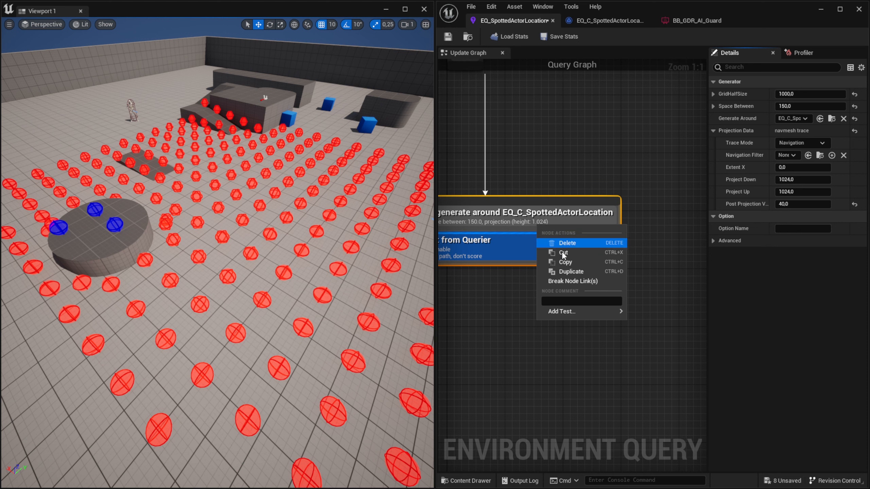
mouse_move(569, 312)
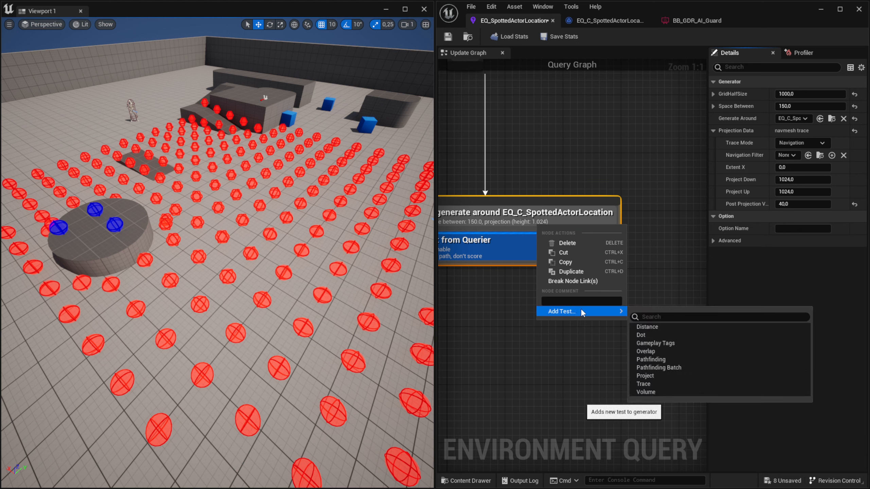
click(650, 351)
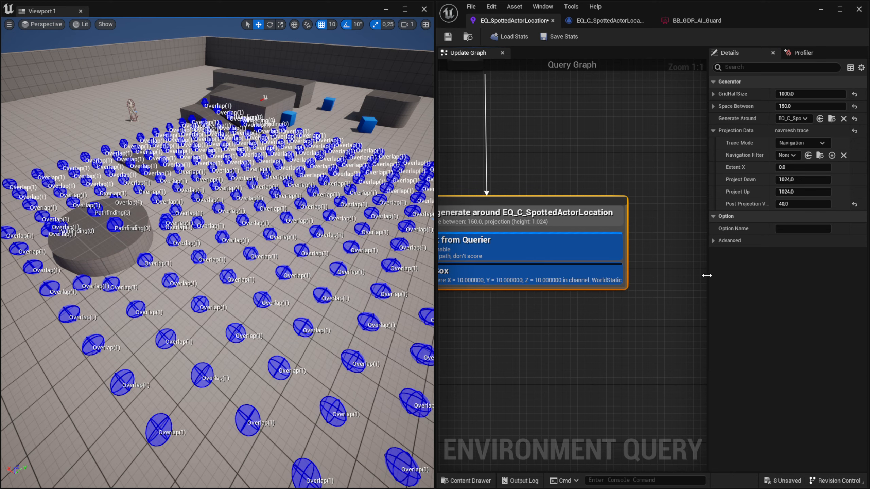
Step: Select the new Overlap test and expand its Overlap Data settings in a widened details area
drag(707, 276, 615, 276)
right_drag(343, 259, 380, 260)
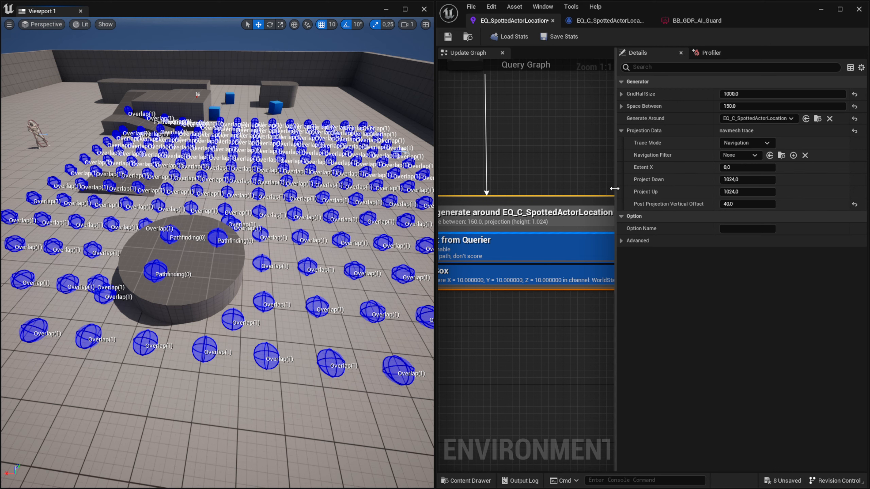
click(537, 267)
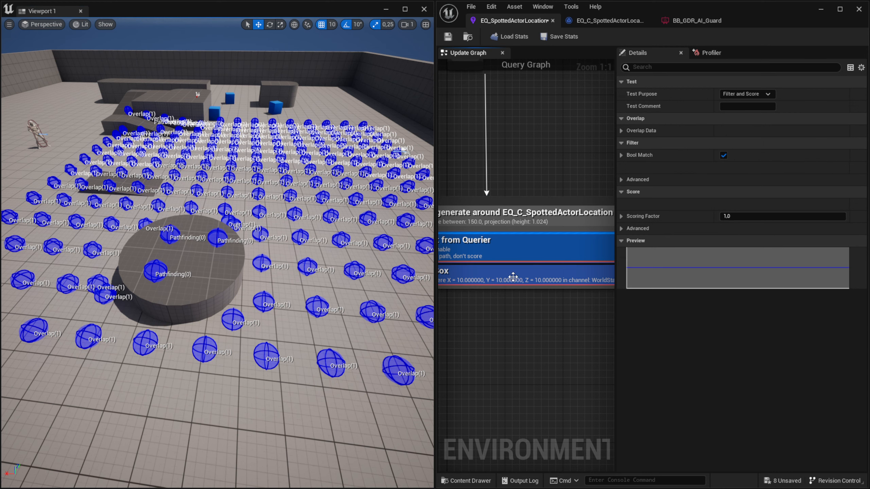
right_drag(516, 305, 567, 299)
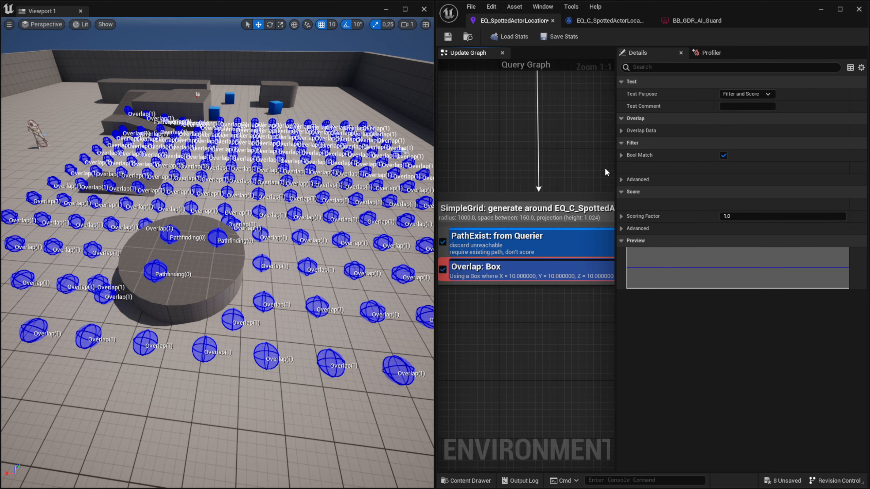
drag(616, 165, 599, 166)
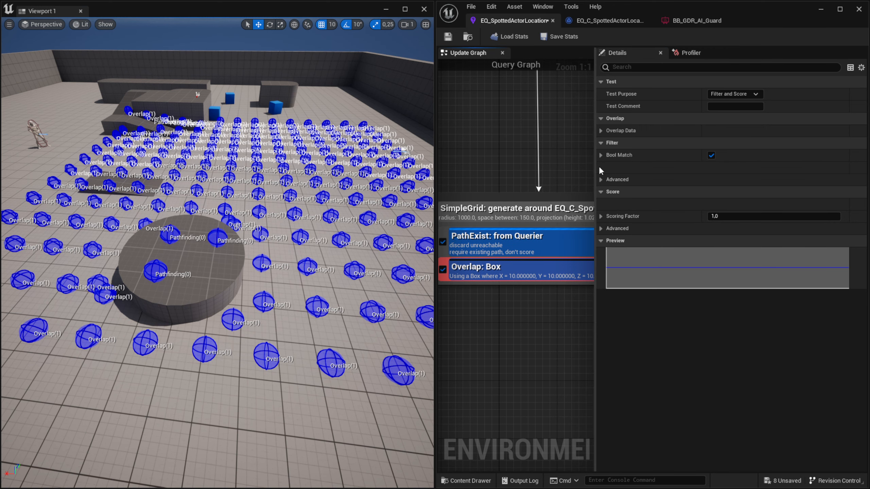
click(601, 130)
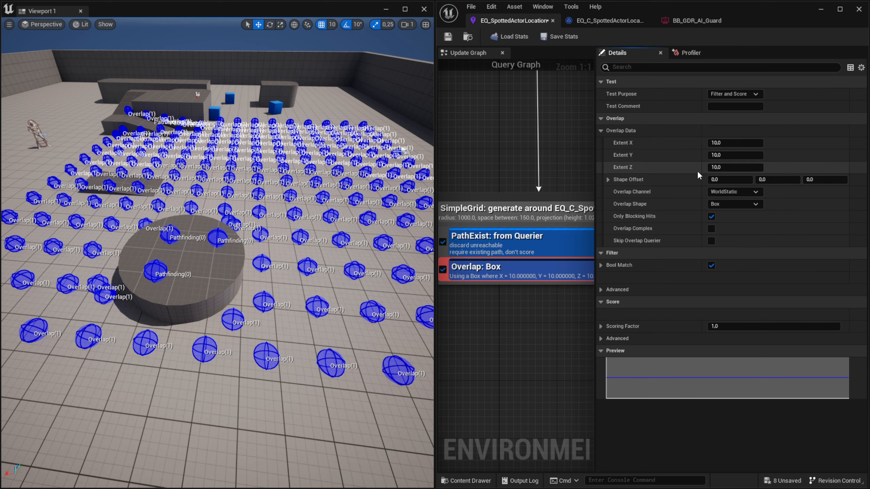
Step: Set the Overlap test's shape to Sphere and its Extent X to 140
click(732, 205)
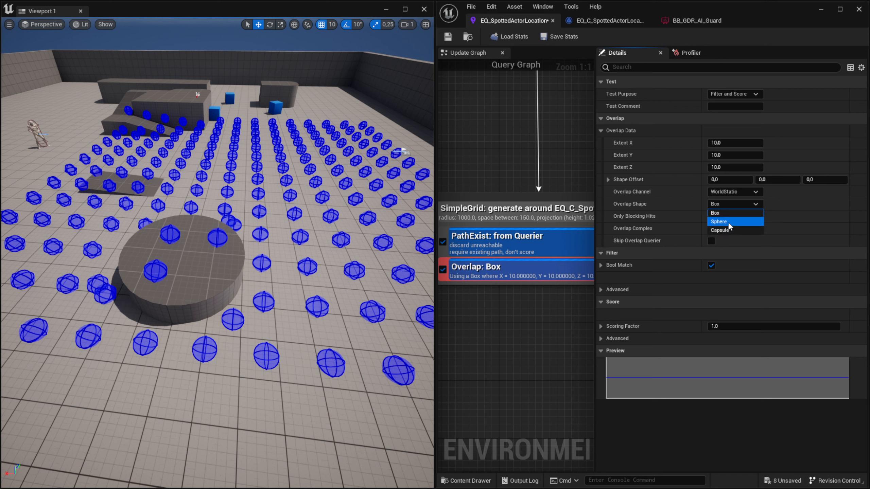
click(728, 221)
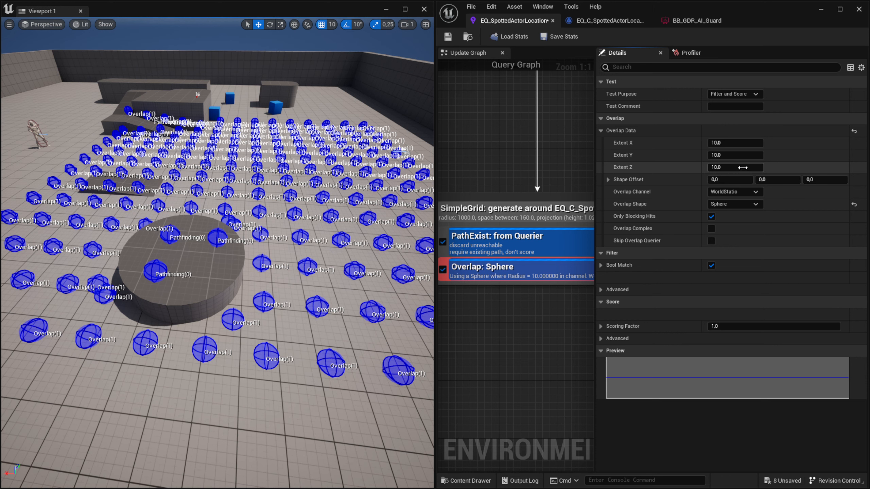
click(748, 143)
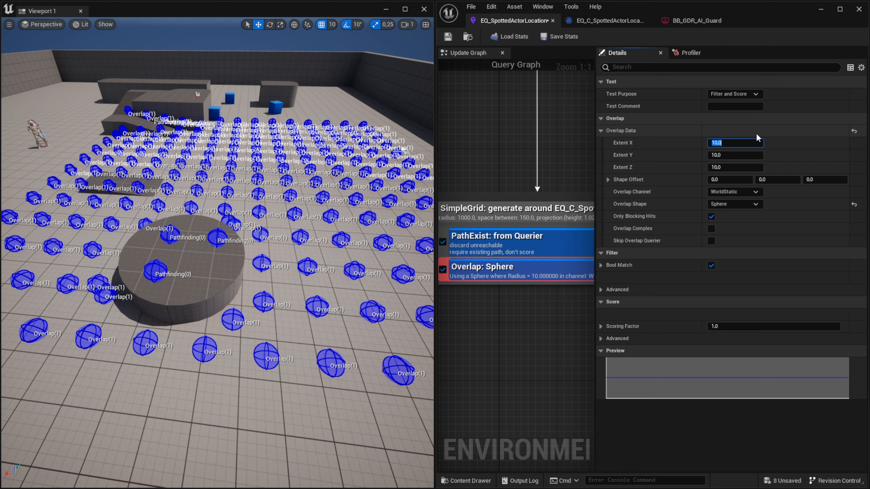
text(140)
key(Return)
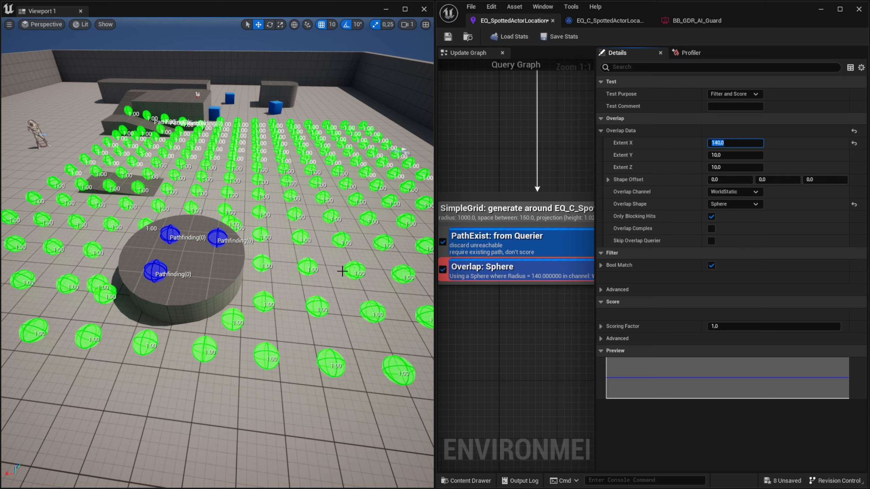
Step: Set the Overlap test's Shape Offset Z to 150 and inspect the points around the round platform
click(816, 179)
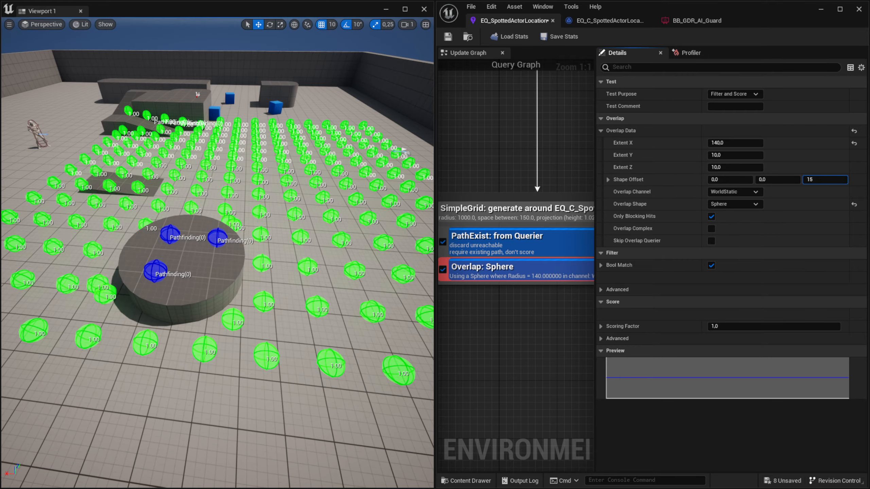
key(Return)
mouse_move(208, 331)
right_down()
mouse_move(238, 316)
mouse_move(247, 325)
mouse_move(212, 322)
right_up()
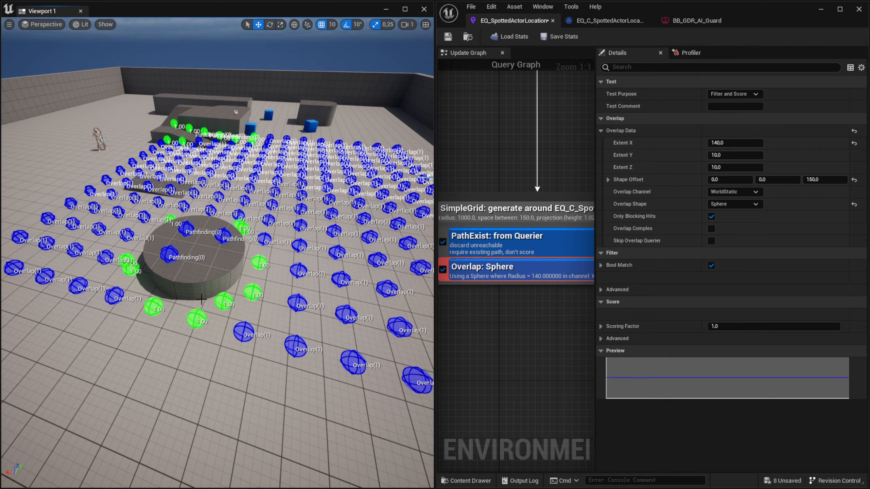
key(a)
right_drag(240, 267, 318, 269)
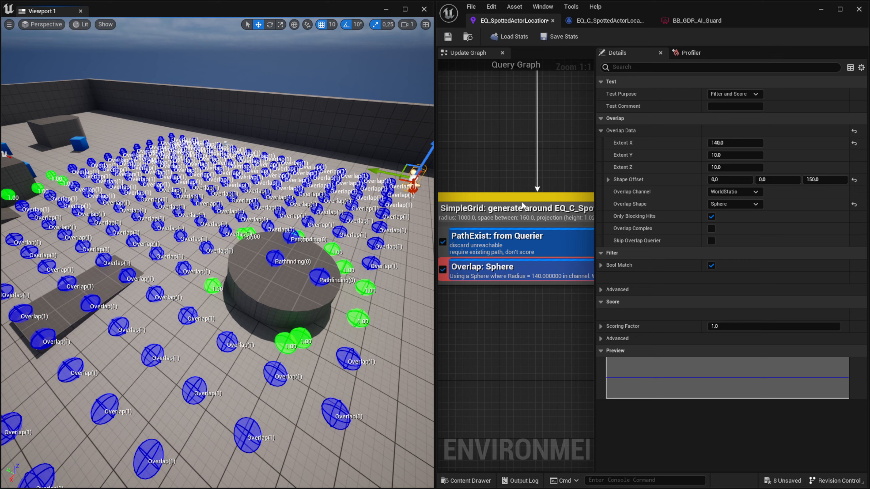
Step: Turn off Bool Match for the Overlap test and set its purpose to Filter Only
click(711, 266)
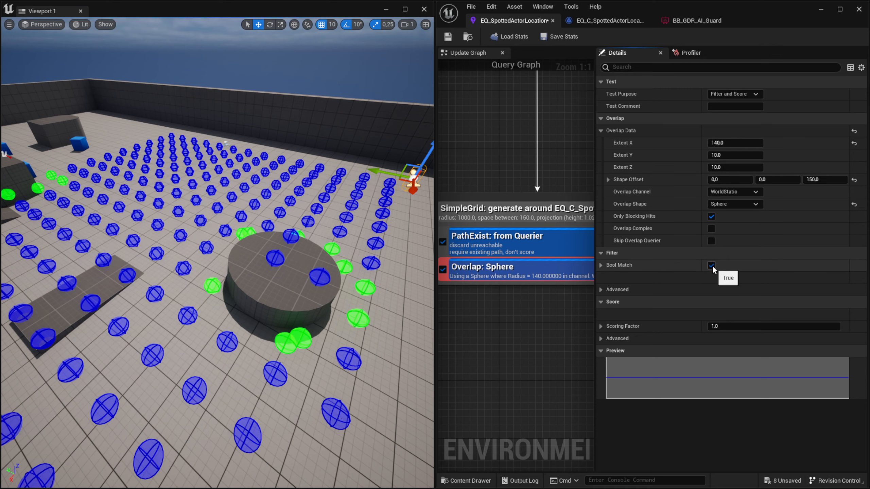
right_drag(354, 255, 346, 253)
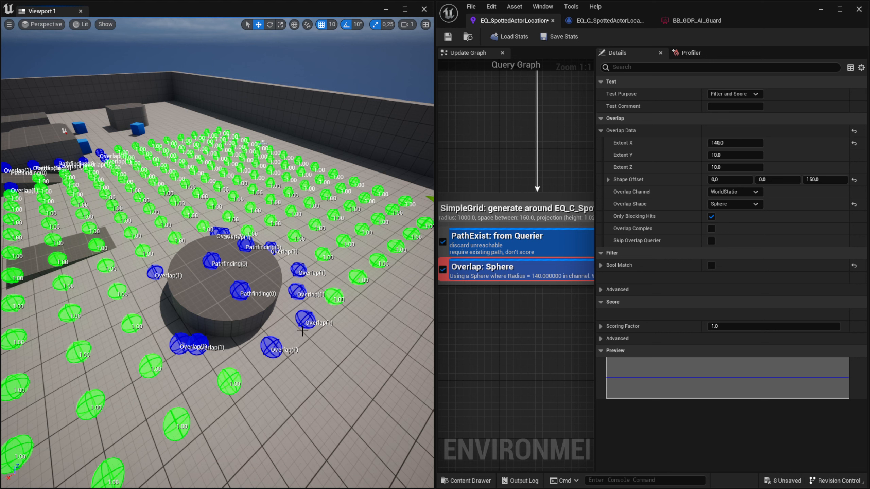
click(741, 92)
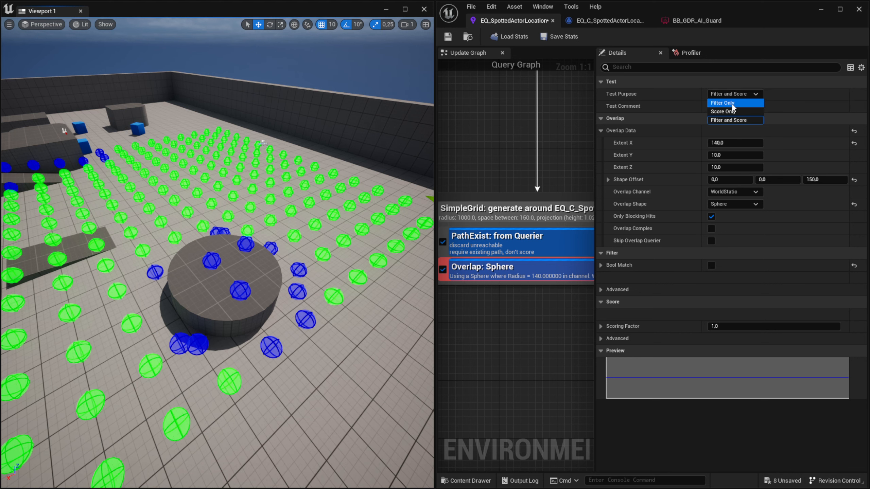
click(733, 104)
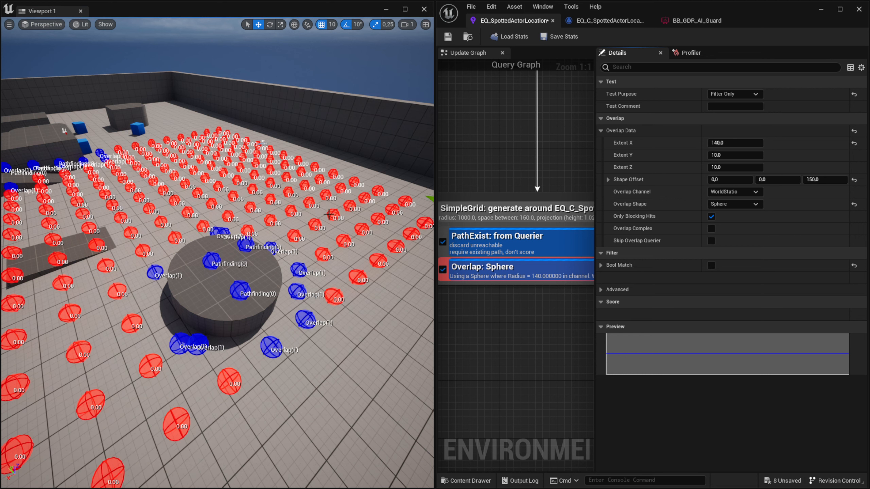
Step: Examine the filtered grid points beside the raised block and ramp and across to the round platform
right_drag(314, 201, 165, 262)
key(s)
key(w)
key(a)
key(s)
key(w)
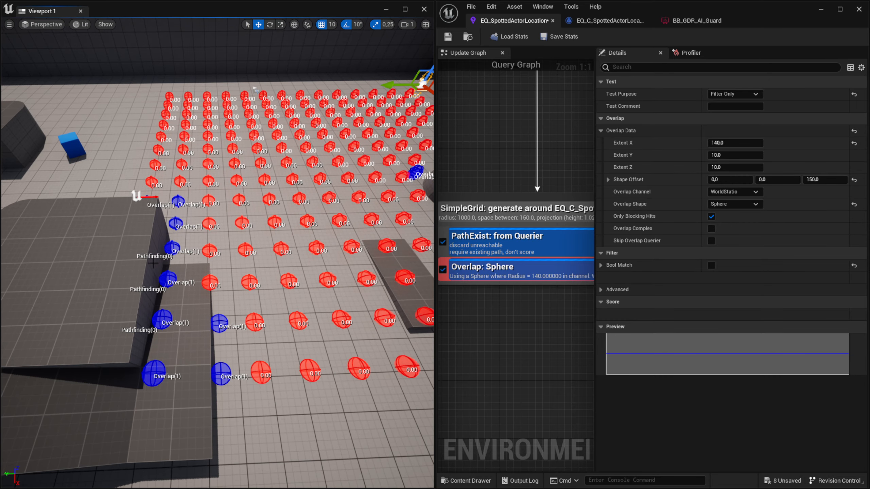
right_drag(153, 263, 301, 223)
mouse_move(392, 239)
right_down()
mouse_move(401, 220)
mouse_move(381, 241)
right_up()
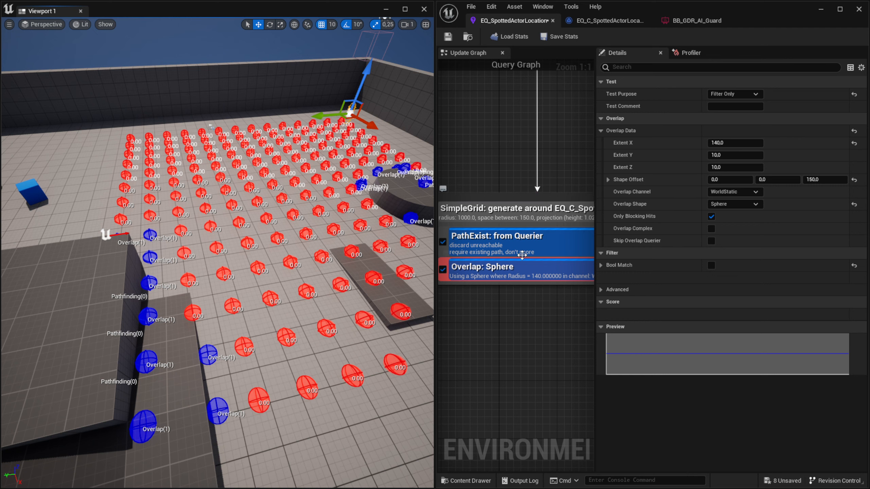
Step: Widen the query graph area and examine the filtered grid points around the round platform, raised block and ramp from several angles
drag(596, 180, 654, 180)
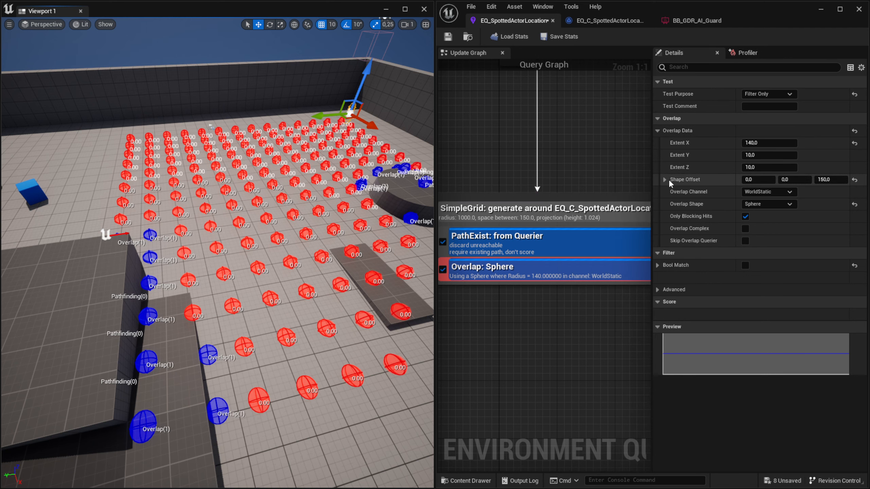
mouse_move(302, 227)
right_down()
mouse_move(363, 228)
mouse_move(383, 239)
mouse_move(380, 231)
mouse_move(305, 221)
right_up()
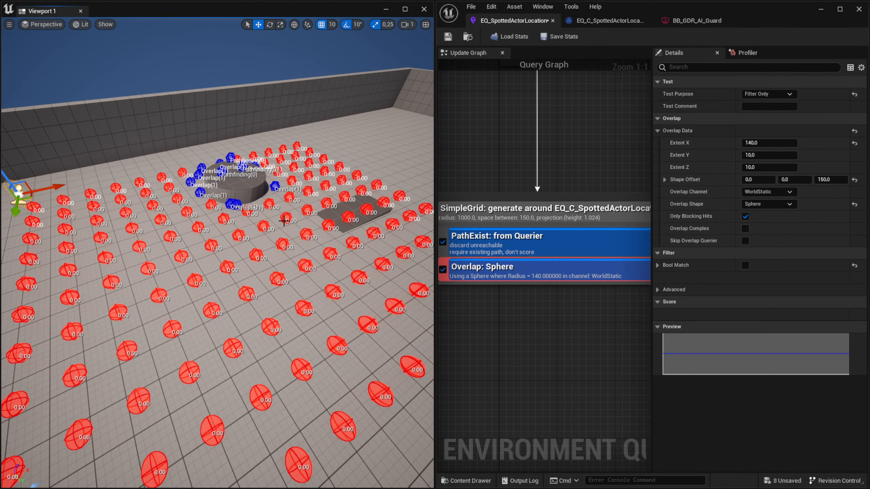
right_drag(179, 281, 231, 279)
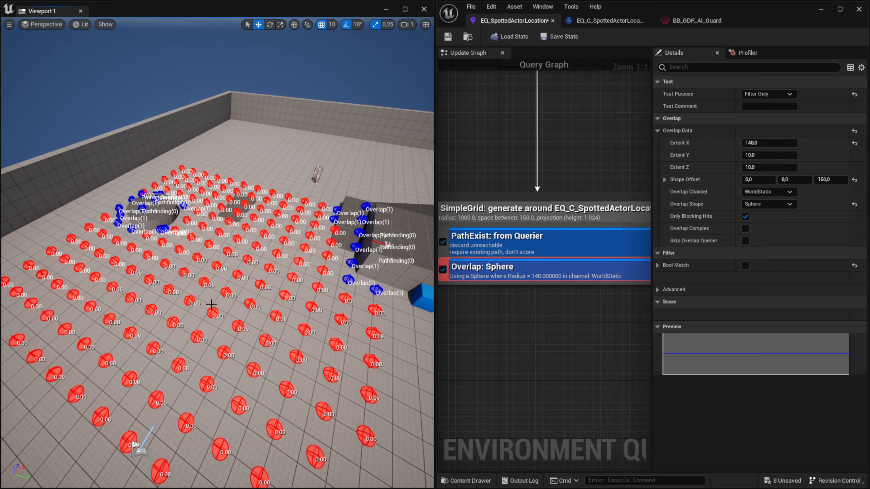
right_drag(215, 283, 261, 286)
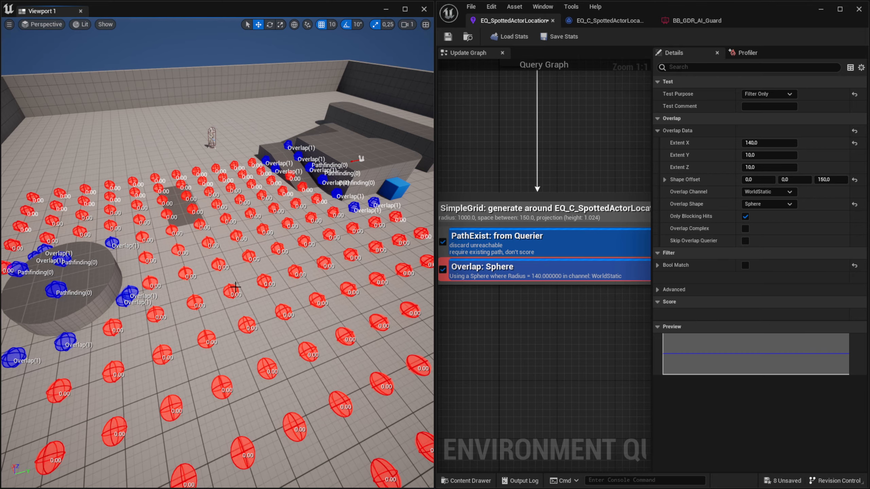
key(a)
right_drag(302, 344, 355, 329)
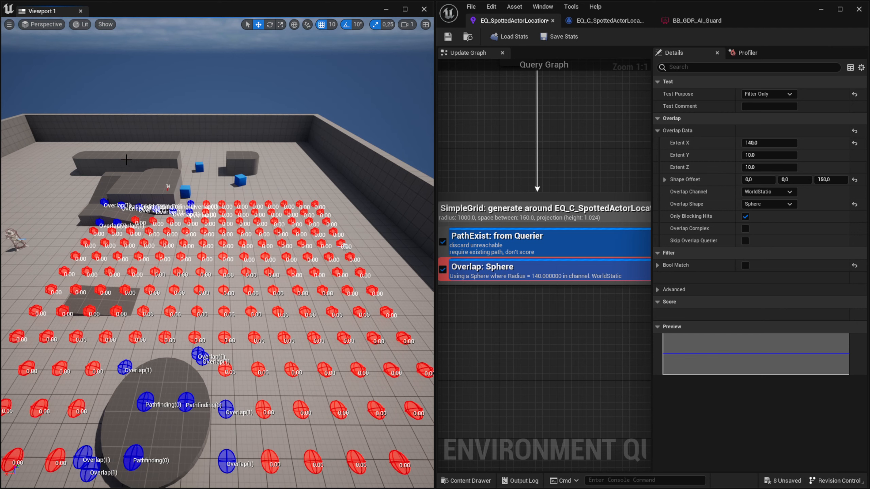
Step: Move the long rectangular block from behind the raised block into the open floor beside the ramp, within the query grid's area
click(128, 160)
key(d)
right_drag(153, 160, 62, 172)
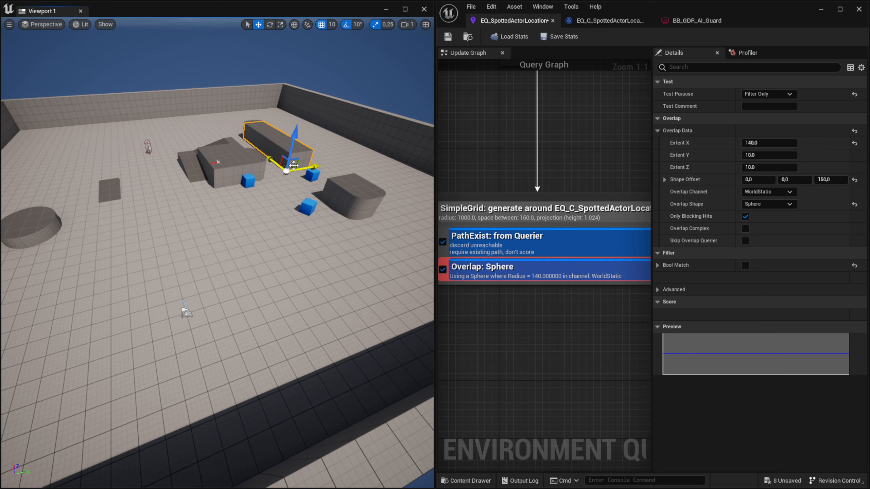
drag(293, 167, 213, 298)
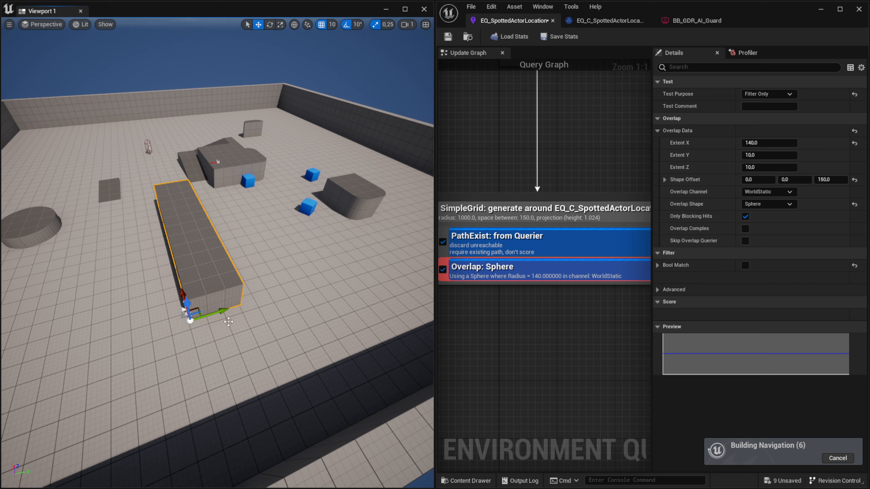
Step: Move the player start away from the end of the long block to the open floor near the wall
click(186, 313)
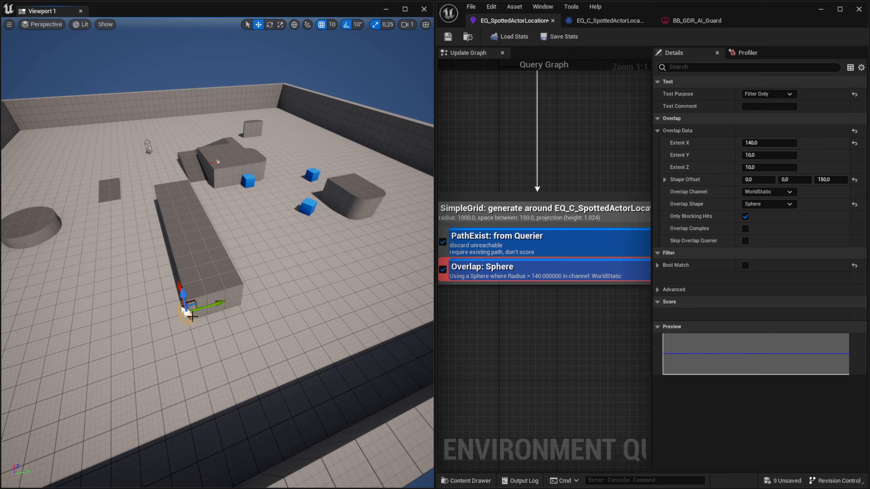
drag(195, 303, 194, 397)
right_drag(164, 380, 97, 284)
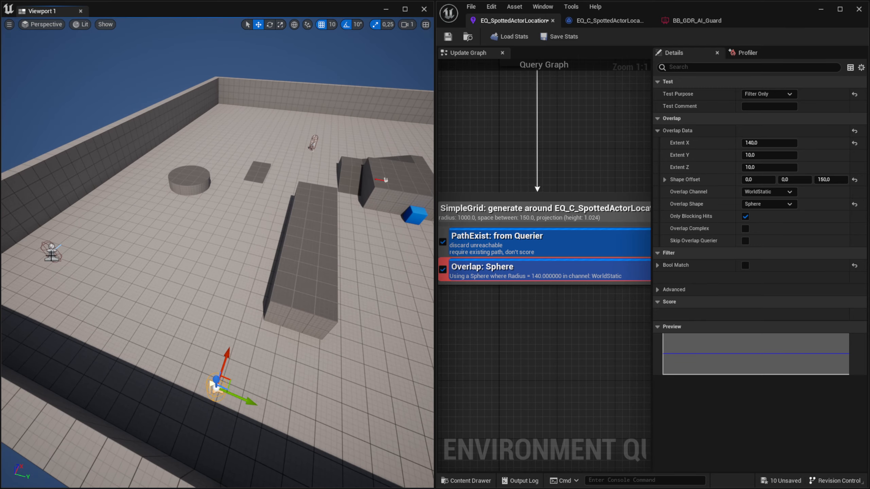
Step: Nudge the query testing pawn to refresh the grid, and examine the points around the moved long block
click(53, 255)
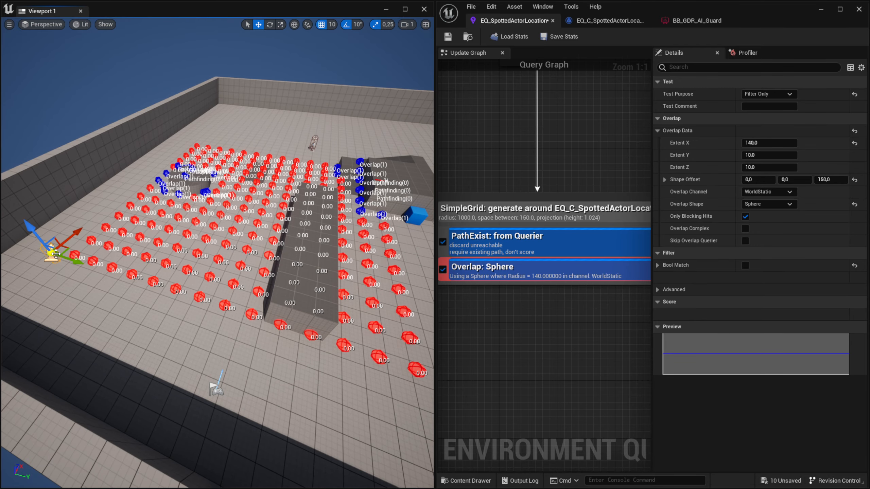
right_drag(105, 276, 139, 278)
key(a)
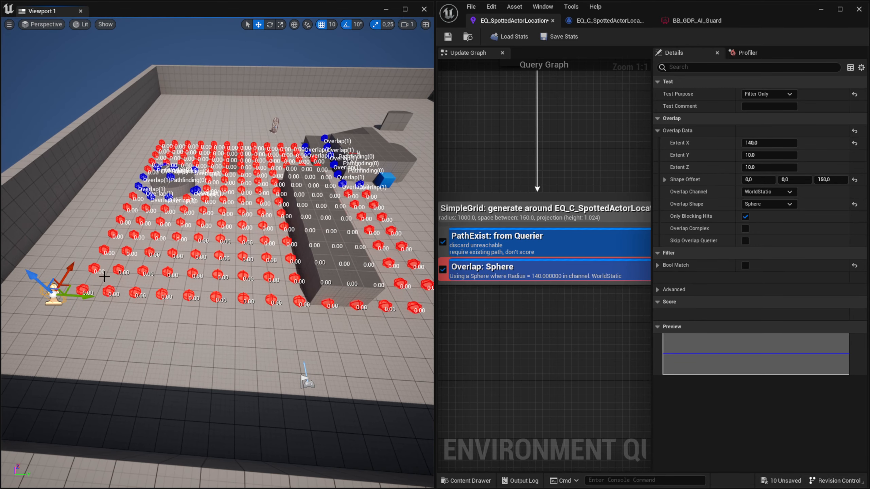
drag(67, 288, 69, 291)
right_drag(106, 286, 135, 295)
key(d)
key(w)
key(d)
key(a)
key(s)
right_drag(253, 209, 274, 213)
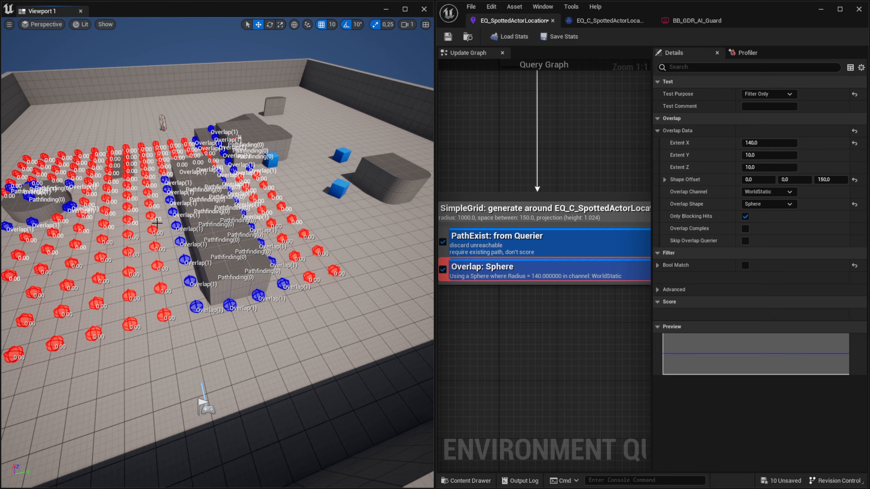
Step: Add a Trace test to the SimpleGrid generator and select it to show its settings
click(563, 250)
right_click(564, 215)
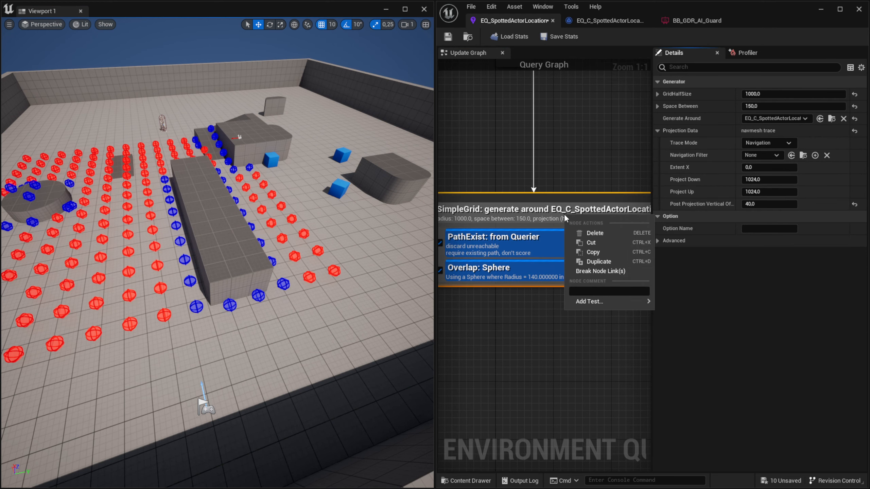
mouse_move(609, 301)
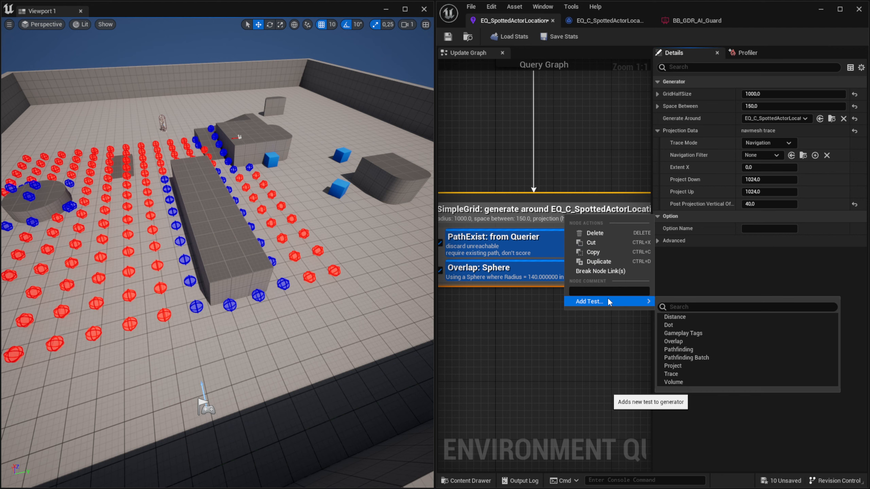
click(671, 374)
right_click(530, 305)
click(541, 299)
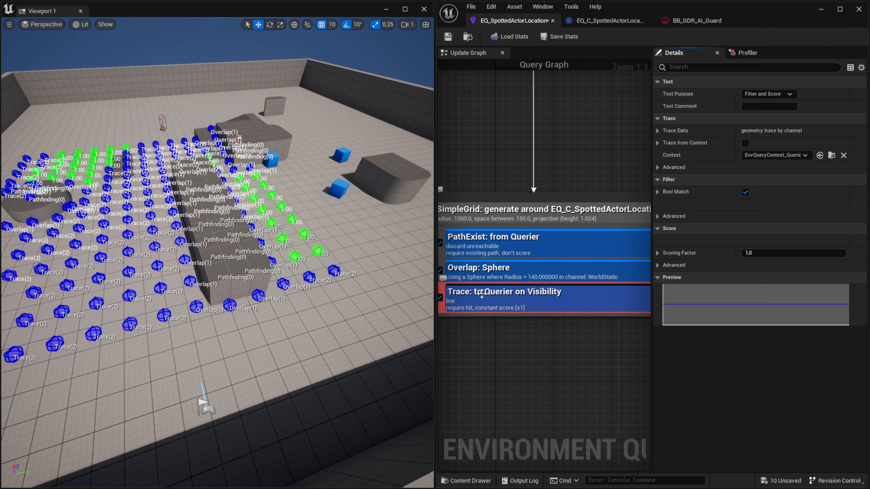
Step: Set the Trace test's Context to EQ_C_SpottedActorLocation
key(a)
right_drag(289, 266, 285, 246)
key(s)
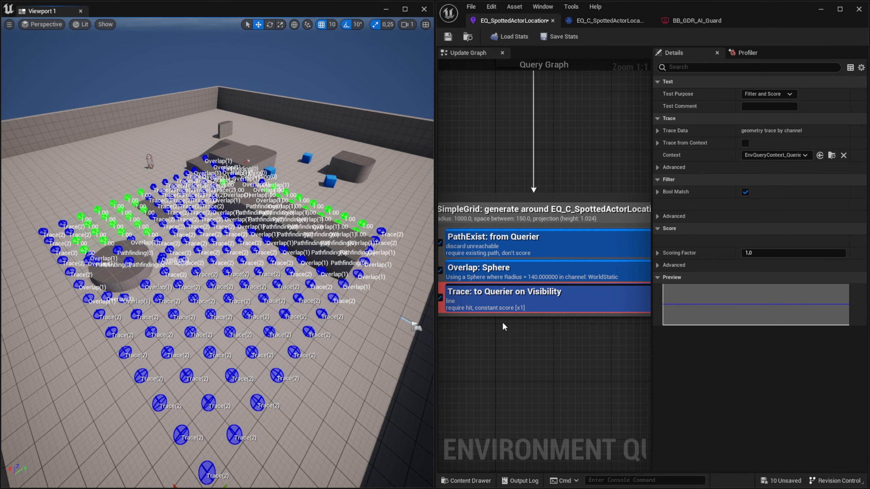
click(760, 157)
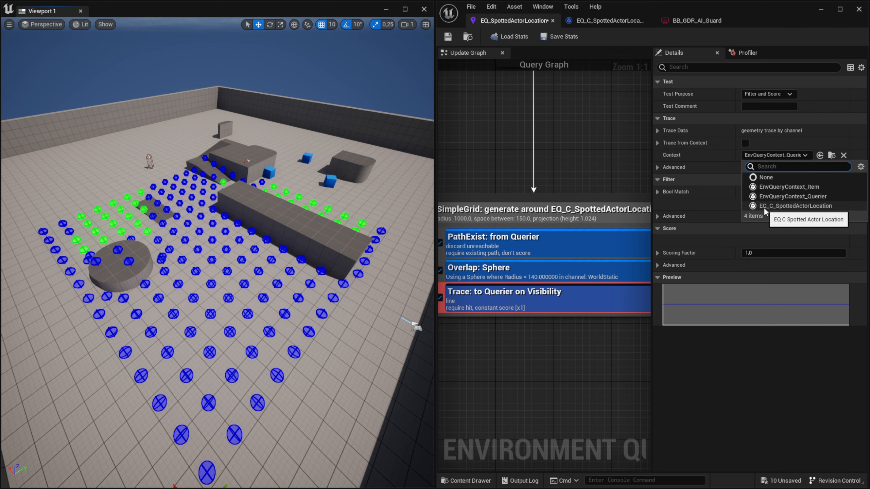
click(779, 206)
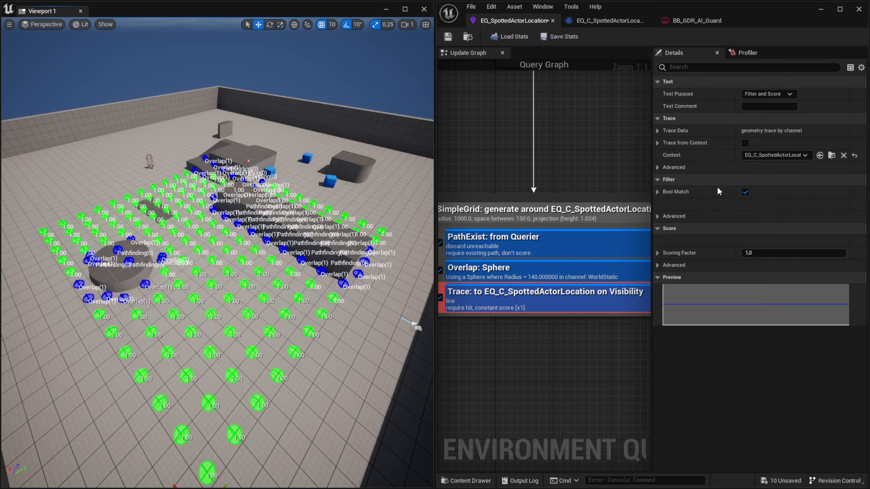
Step: Set the Trace test's Item Height Offset and Context Height Offset to 45
right_drag(263, 285, 297, 301)
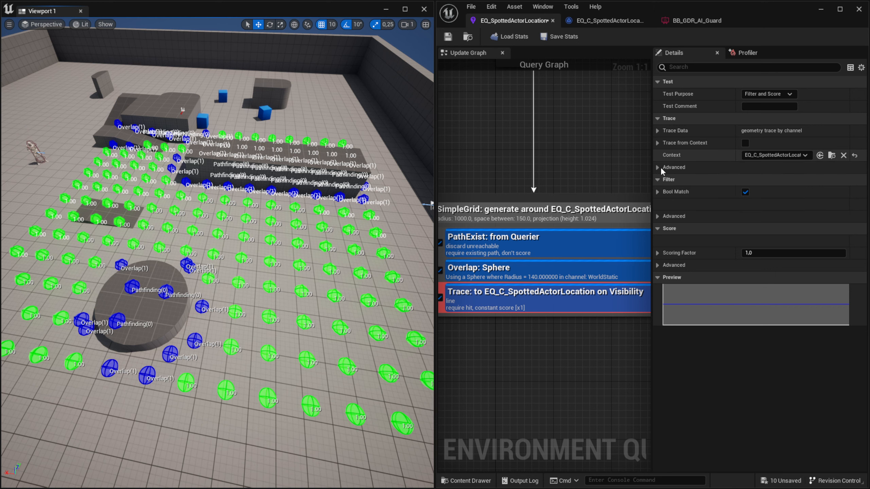
click(657, 168)
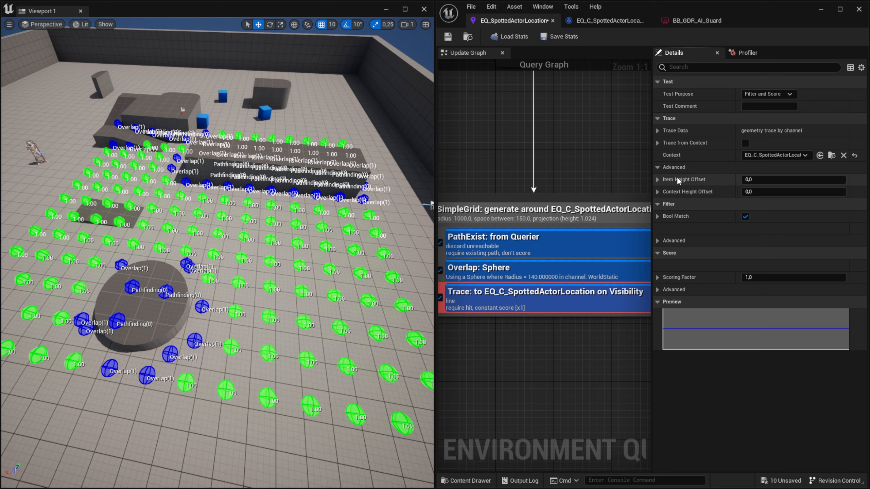
click(766, 179)
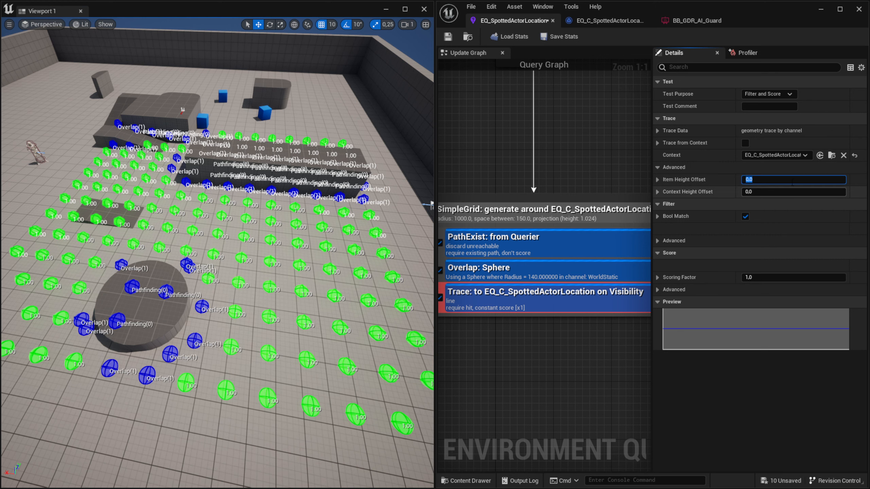
text(45)
key(Tab)
key(Return)
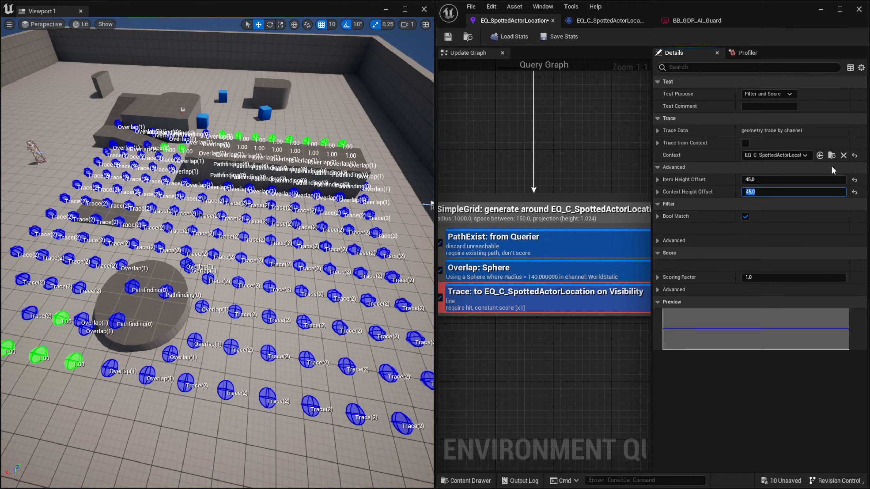
Step: Turn off Bool Match for the Trace test, inspect the points behind the long block, and set the test's purpose to Filter Only
mouse_move(266, 276)
right_down()
mouse_move(372, 267)
mouse_move(337, 249)
mouse_move(291, 249)
right_up()
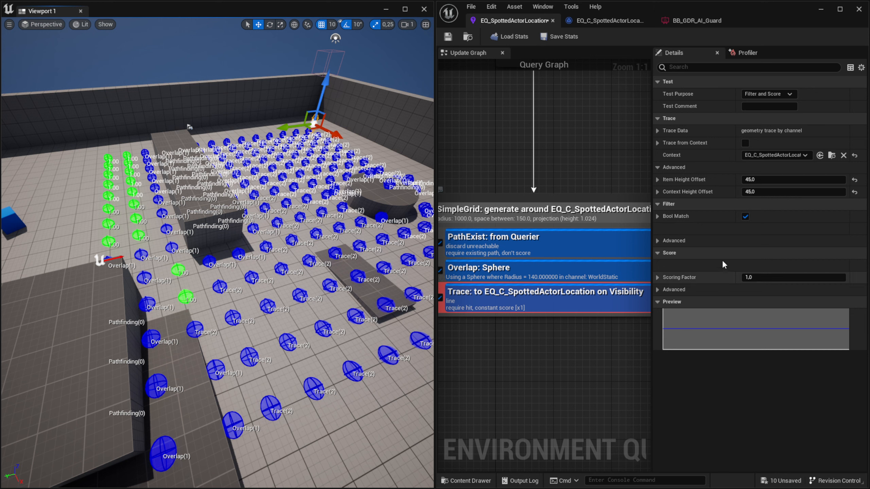
click(745, 217)
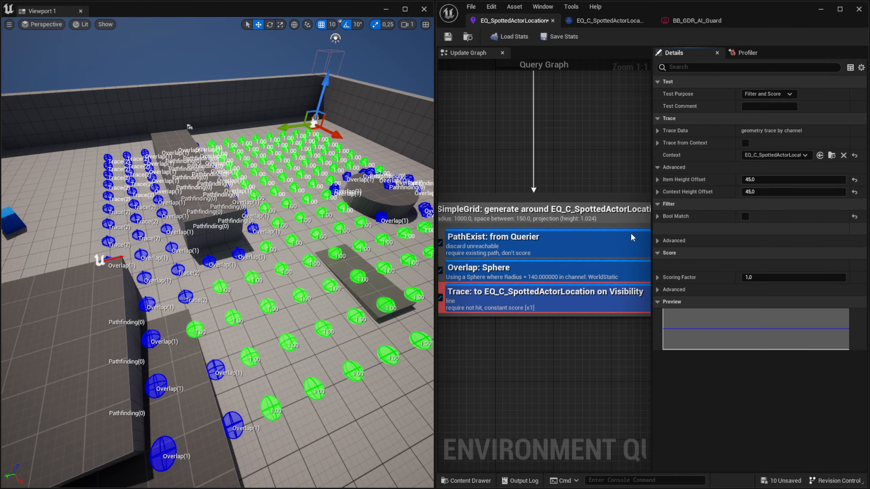
right_drag(215, 343, 277, 285)
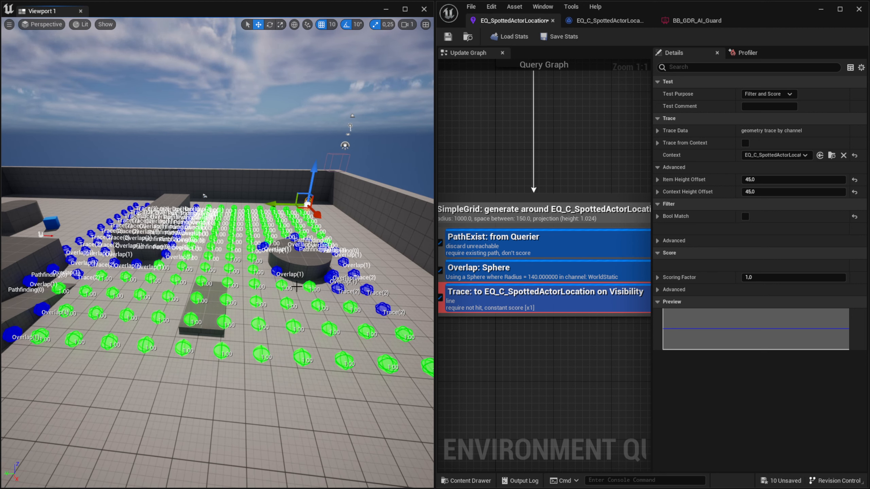
right_drag(219, 260, 242, 290)
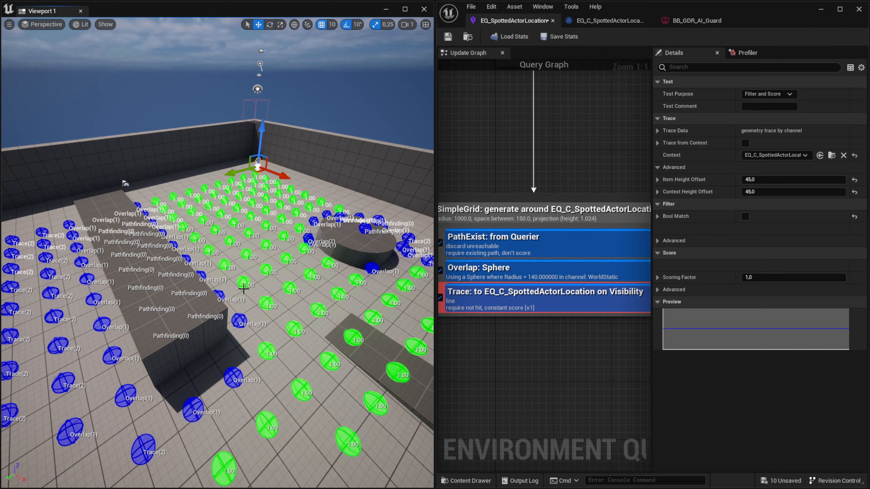
click(771, 94)
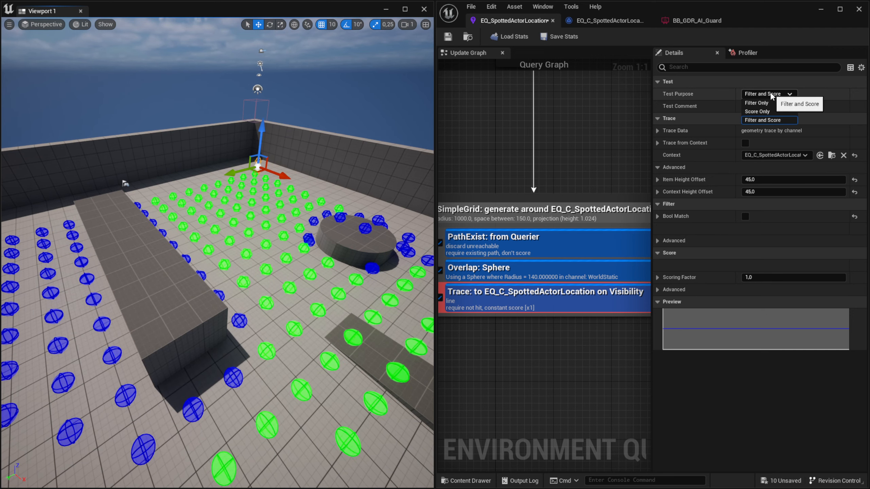
click(773, 103)
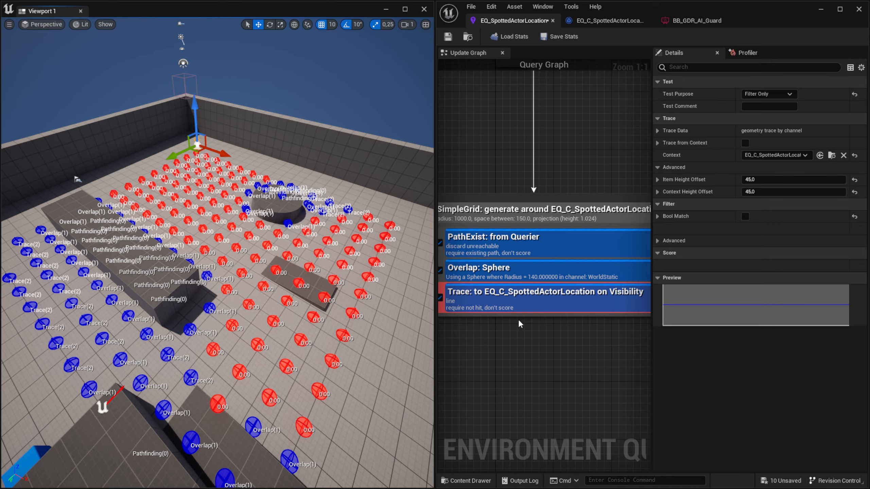
Step: Add a Distance test to the SimpleGrid generator and select it to show its settings
right_drag(336, 293, 426, 266)
key(a)
right_drag(328, 317, 425, 326)
key(a)
key(s)
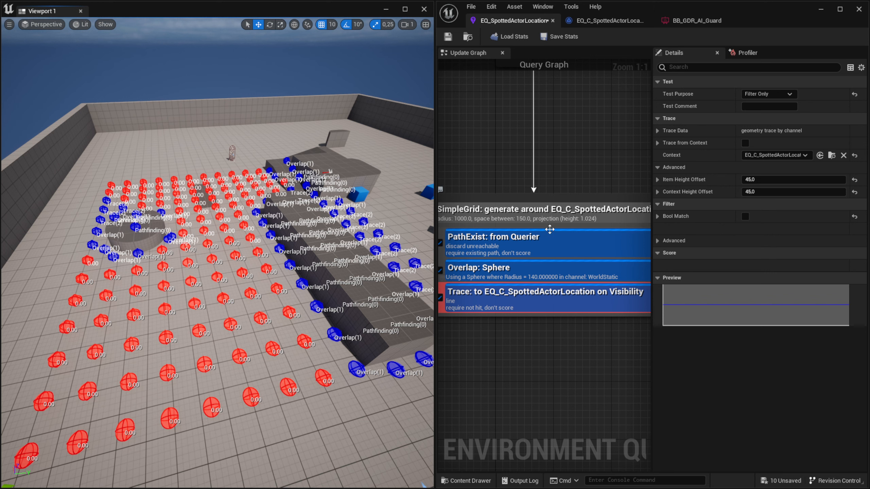
right_click(555, 216)
mouse_move(584, 301)
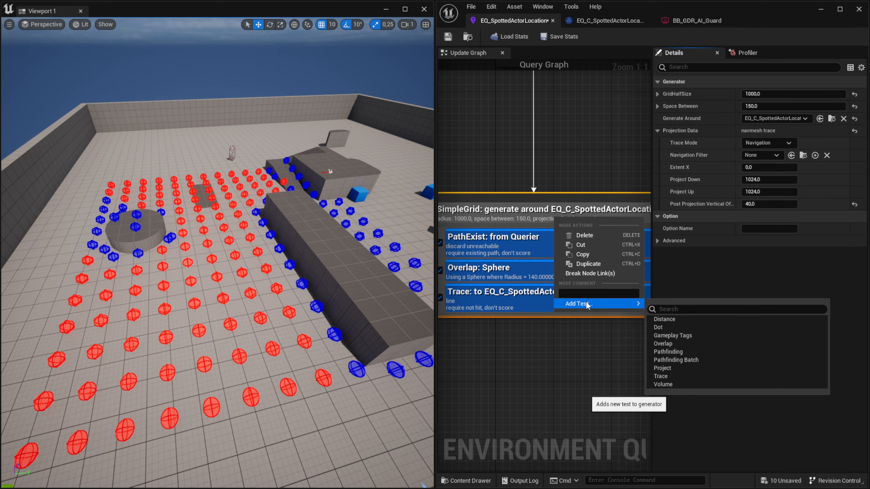
click(666, 319)
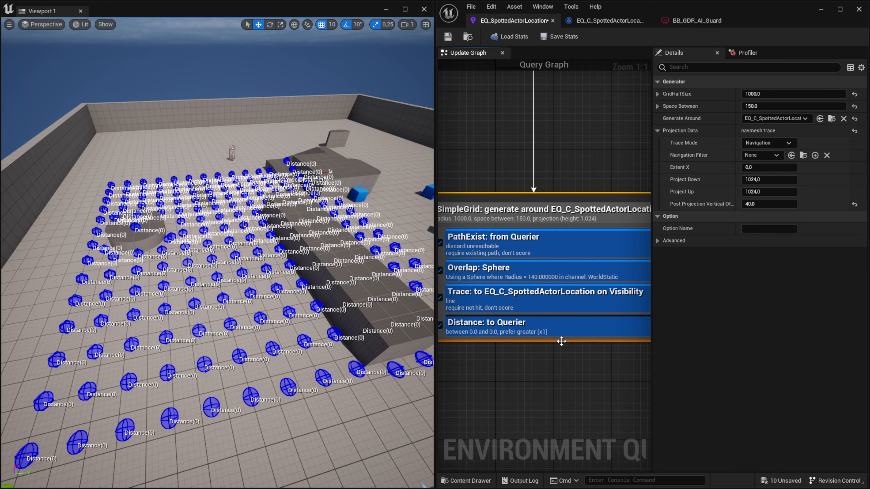
click(562, 326)
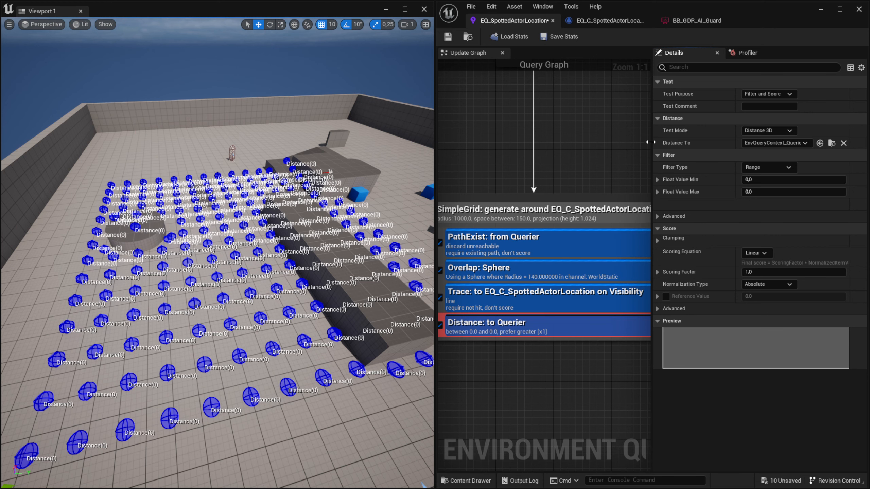
Step: Set the Distance test's Distance To context to EQ_C_SpottedActorLocation
click(760, 131)
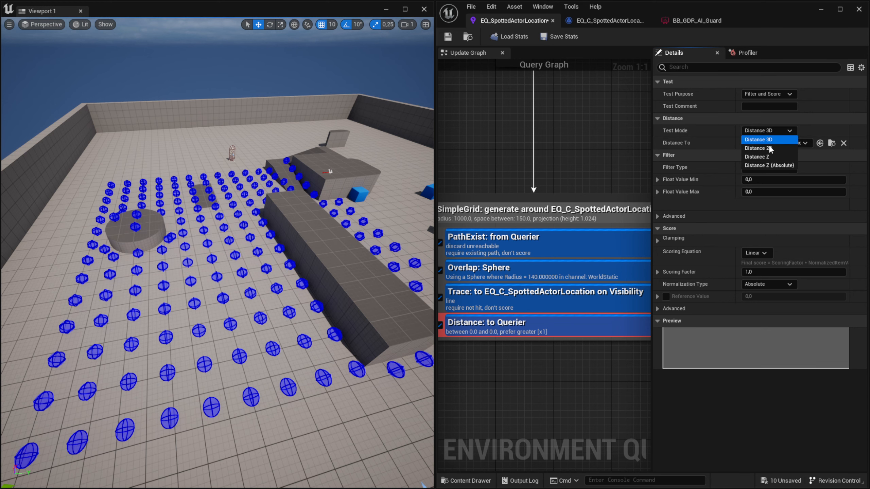
click(771, 125)
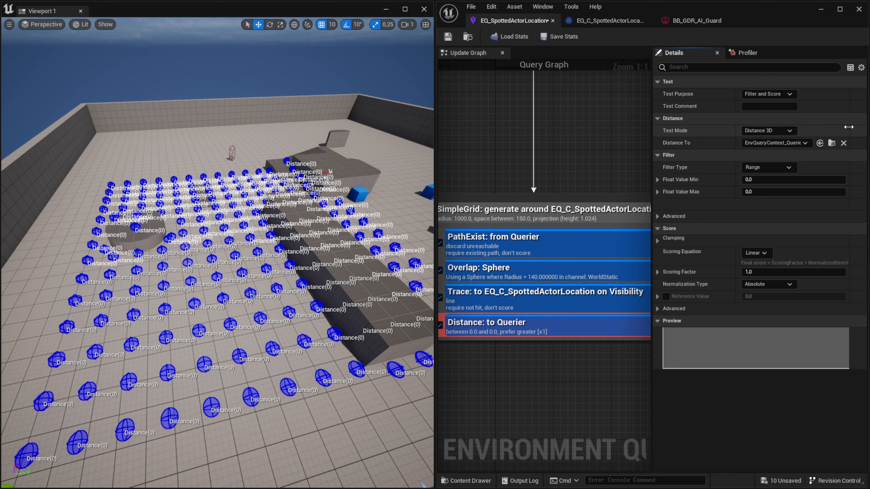
click(784, 144)
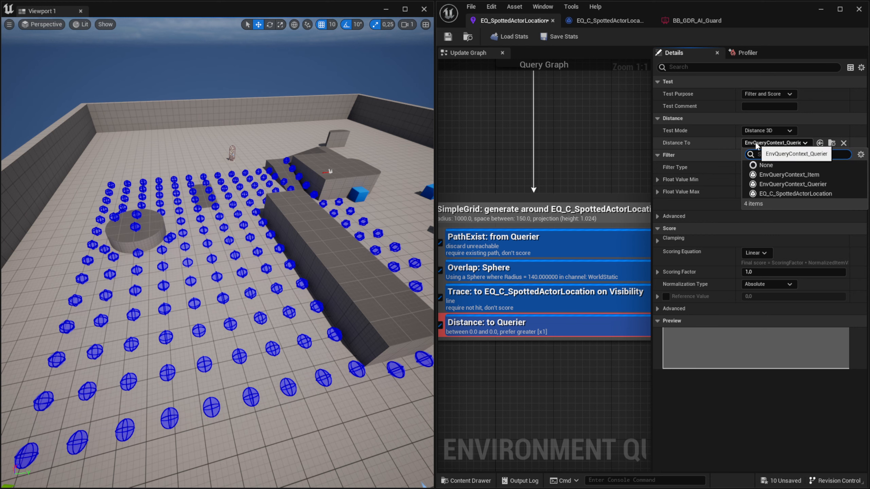
click(785, 194)
drag(653, 175, 613, 175)
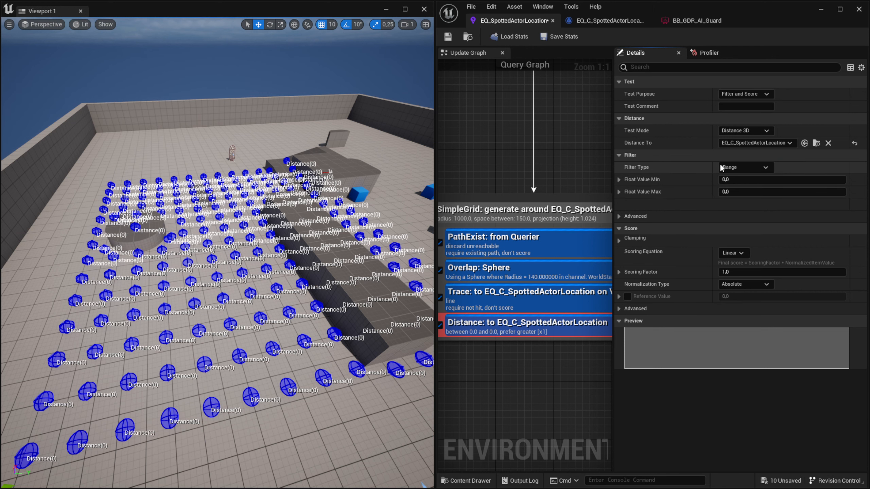
Step: Set the Distance test's Float Value Min to 75 and Float Value Max to 300, and inspect the scored points
click(727, 180)
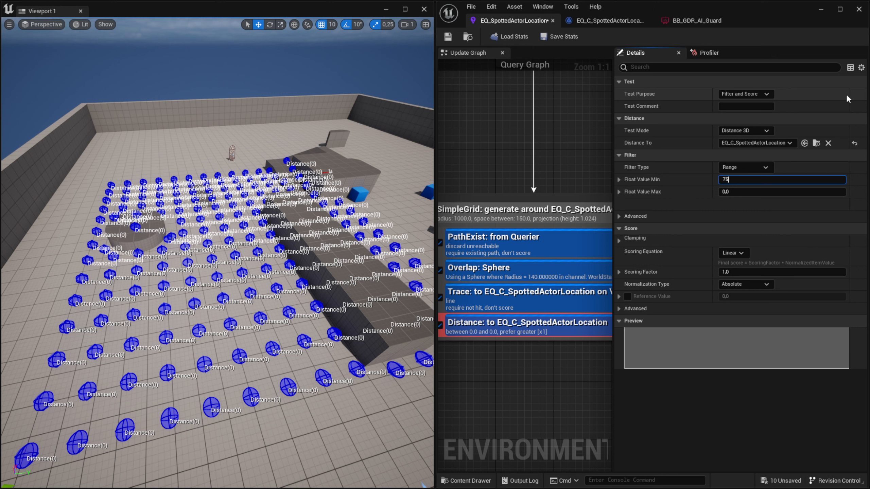
key(Tab)
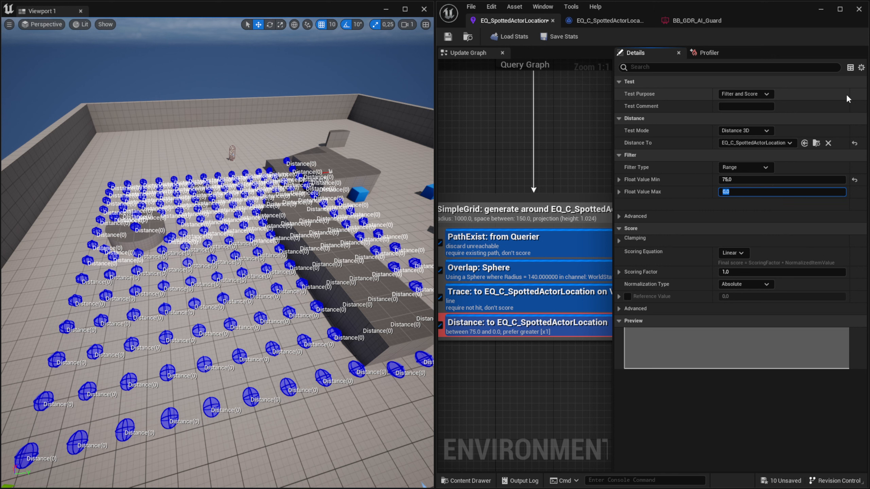
key(Return)
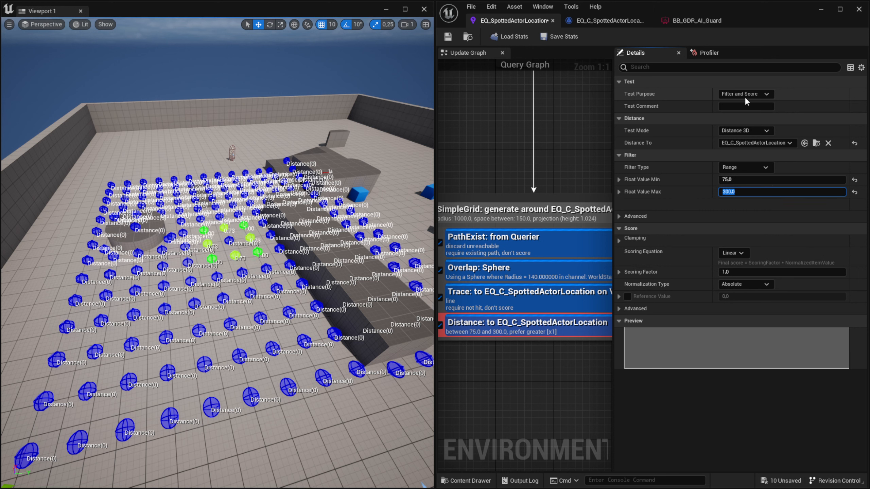
mouse_move(266, 221)
right_down()
mouse_move(274, 225)
mouse_move(265, 222)
right_up()
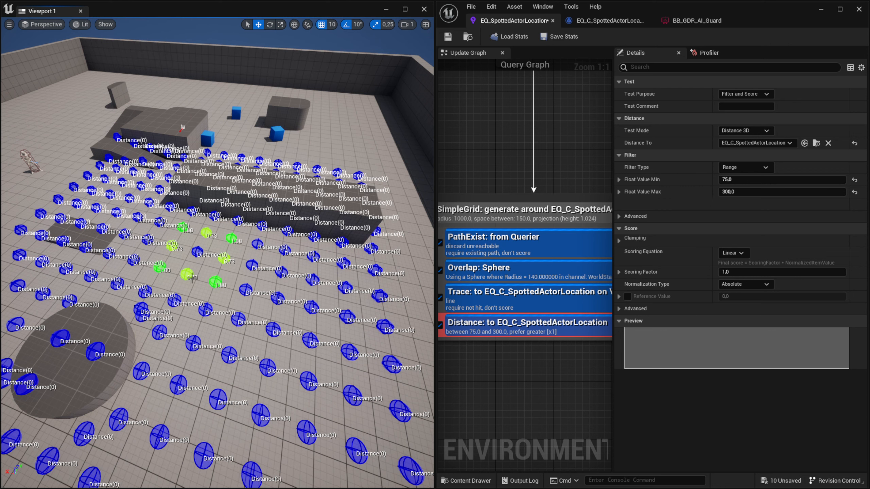
Step: Set the Distance test's Float Value Min to 50 and Float Value Max to 500
click(739, 180)
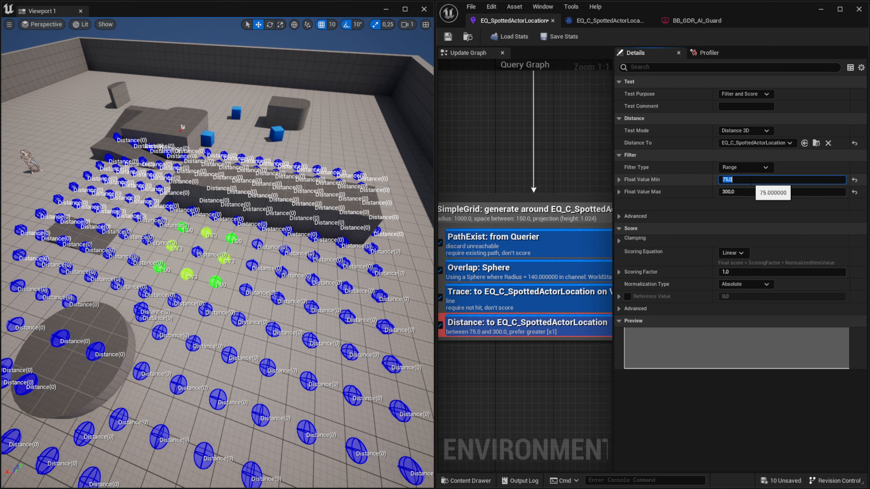
text(50)
key(Tab)
text(5)
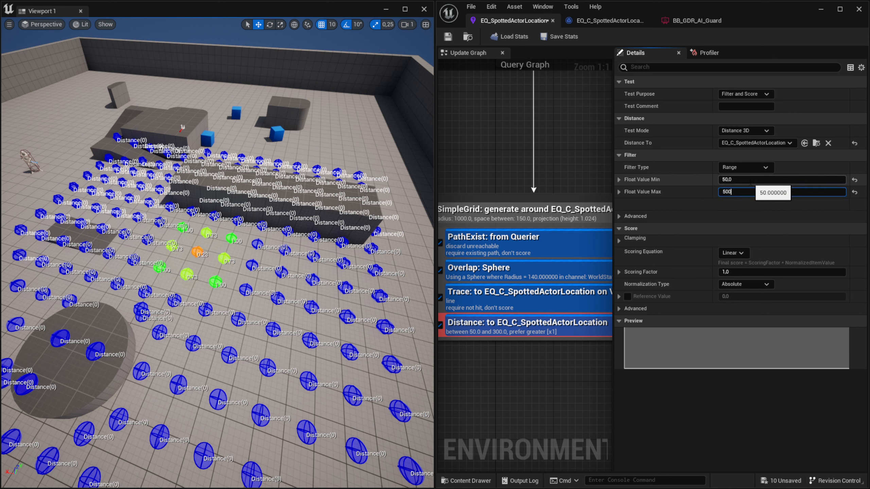
text(00)
key(Return)
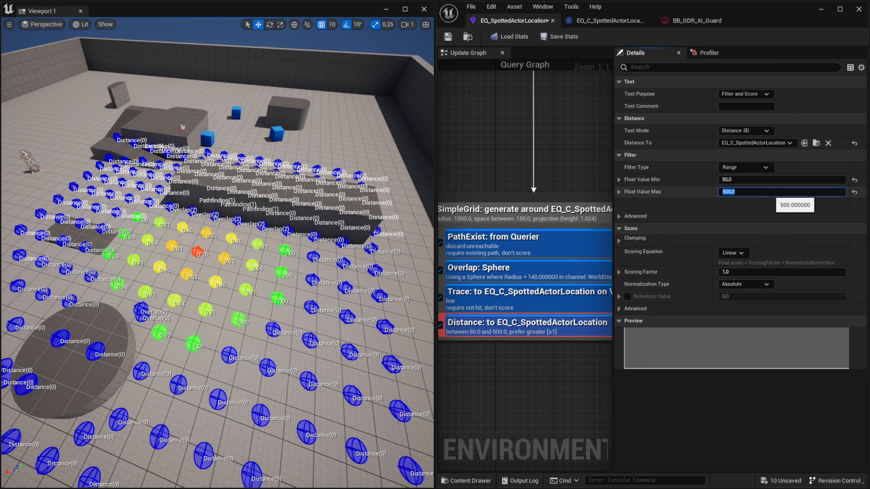
Step: Try a Float Value Max of 400, set it to 450, and inspect the scored points beside the long block
text(400)
key(Return)
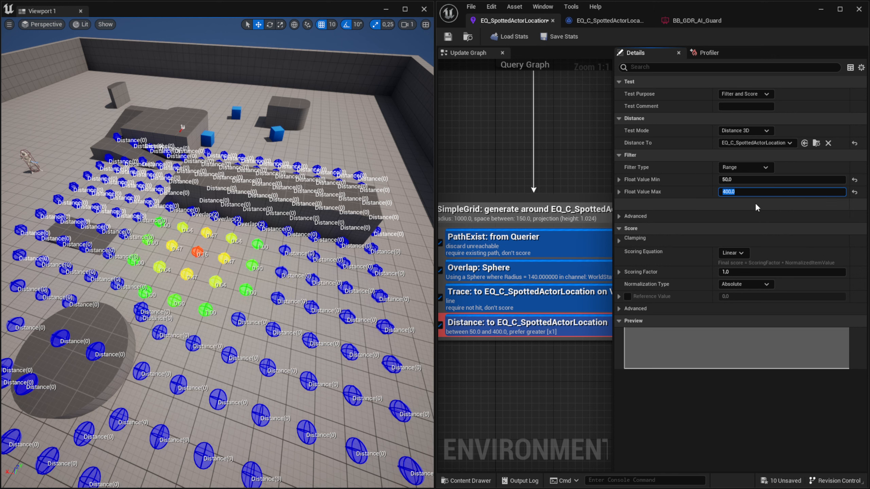
text(450)
key(Return)
right_drag(246, 276, 308, 293)
key(w)
right_drag(271, 250, 277, 247)
key(s)
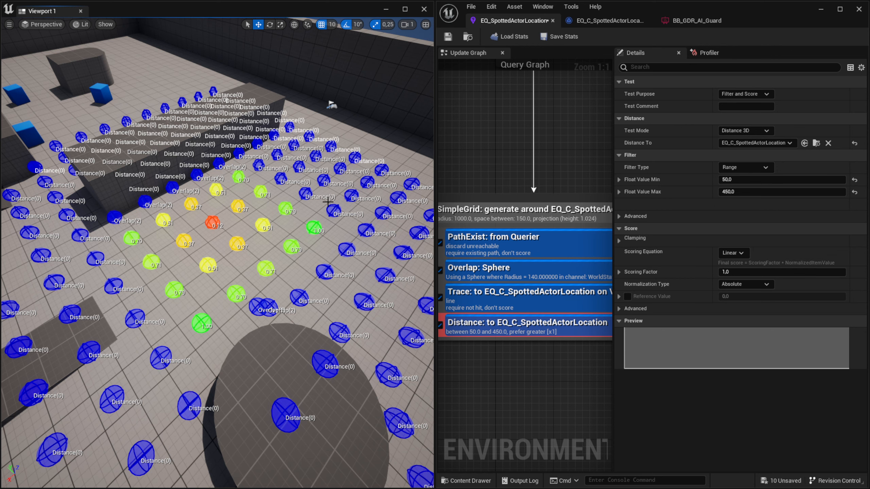
key(w)
right_drag(302, 218, 302, 202)
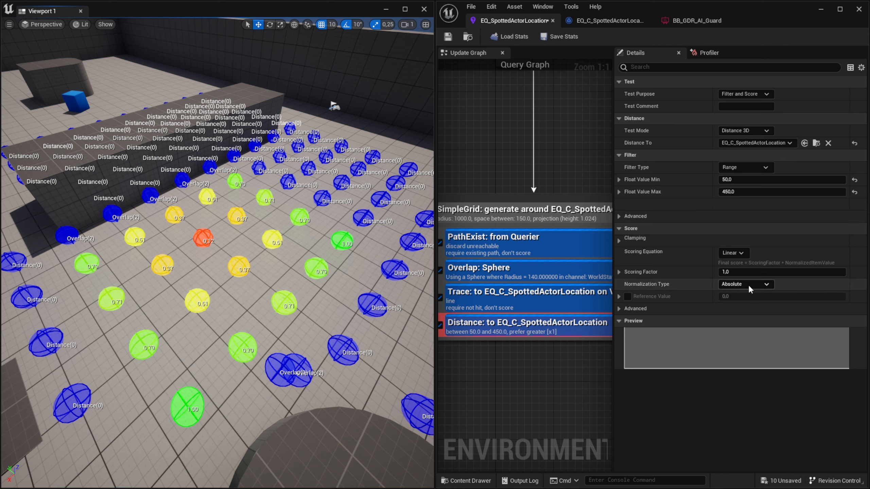
Step: Try the Inverse Linear scoring equation on the Distance test and restore it to Linear
click(732, 252)
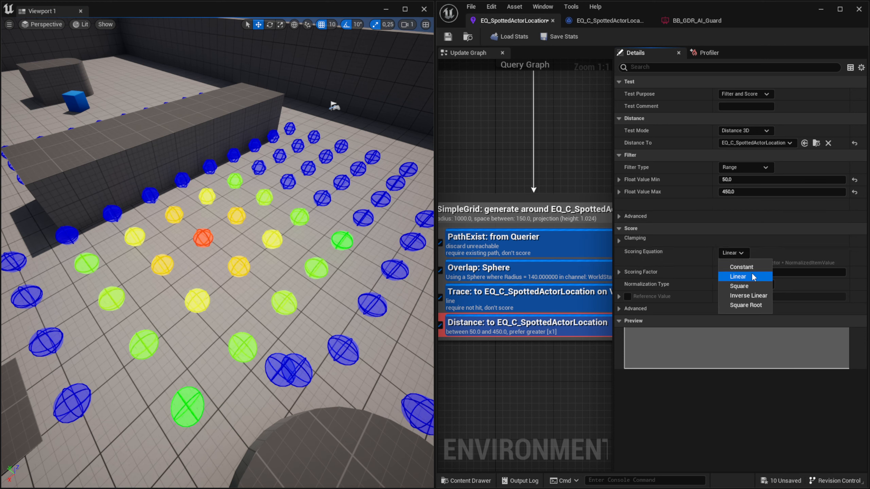
click(757, 299)
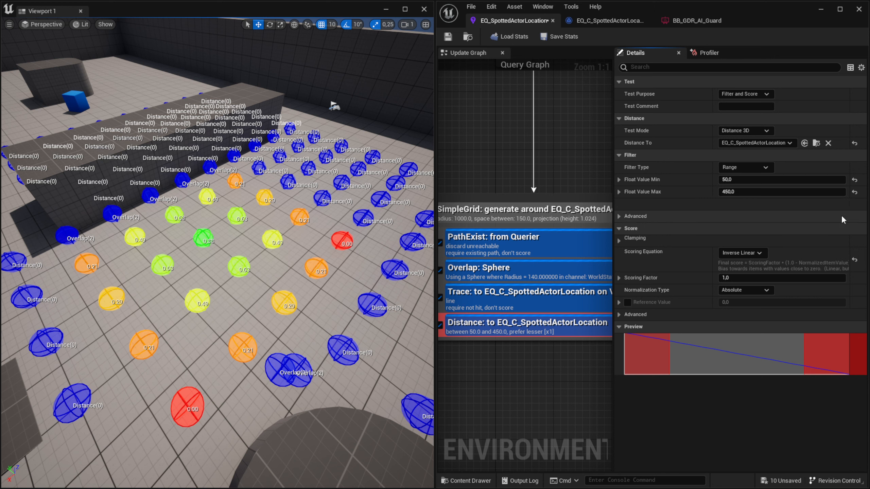
click(753, 288)
click(750, 288)
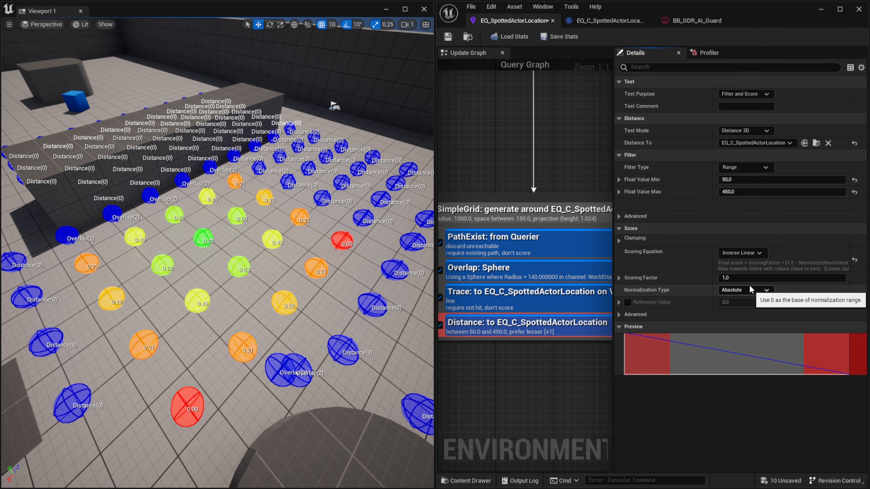
click(754, 253)
click(749, 276)
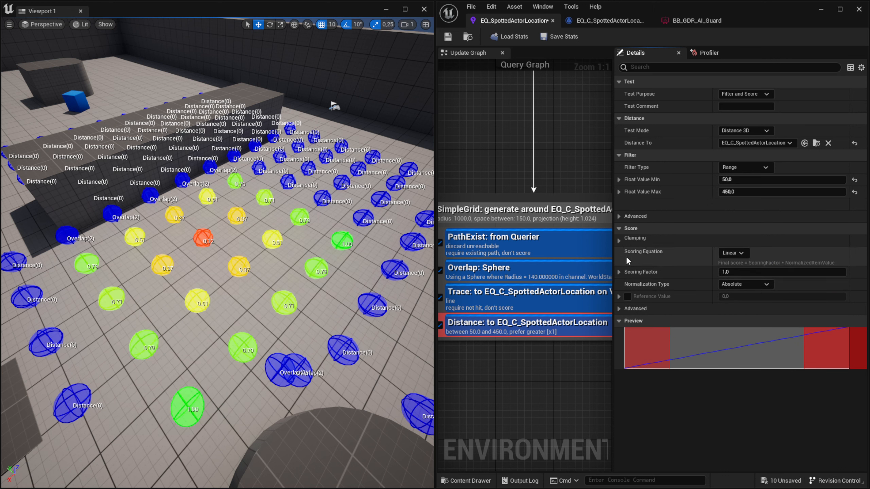
Step: Enable the Distance test's Reference Value and set it to 300
click(620, 309)
click(620, 309)
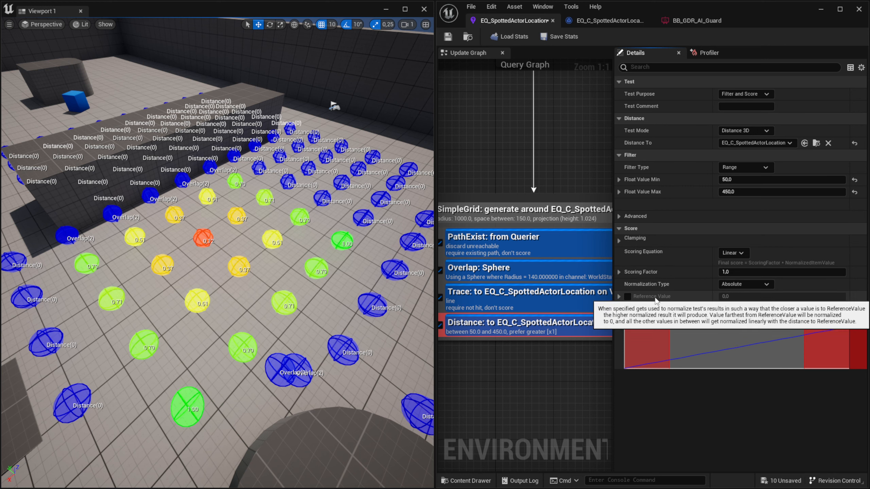
click(619, 296)
click(619, 297)
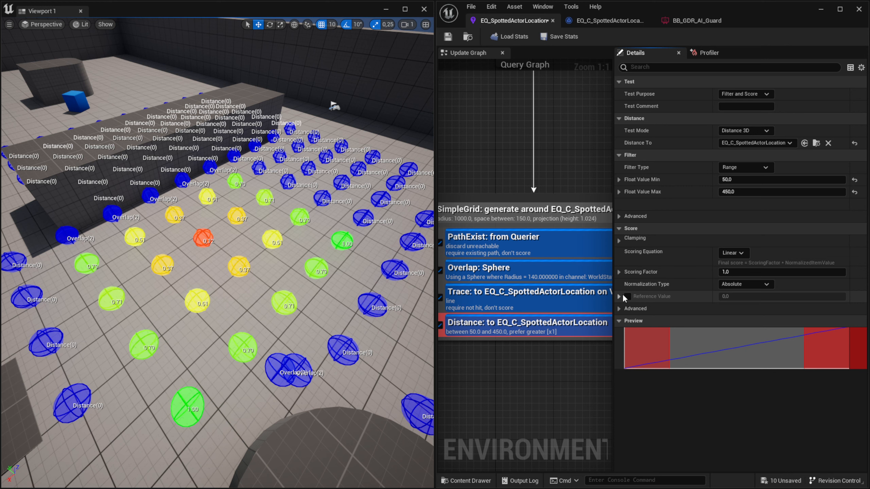
click(629, 297)
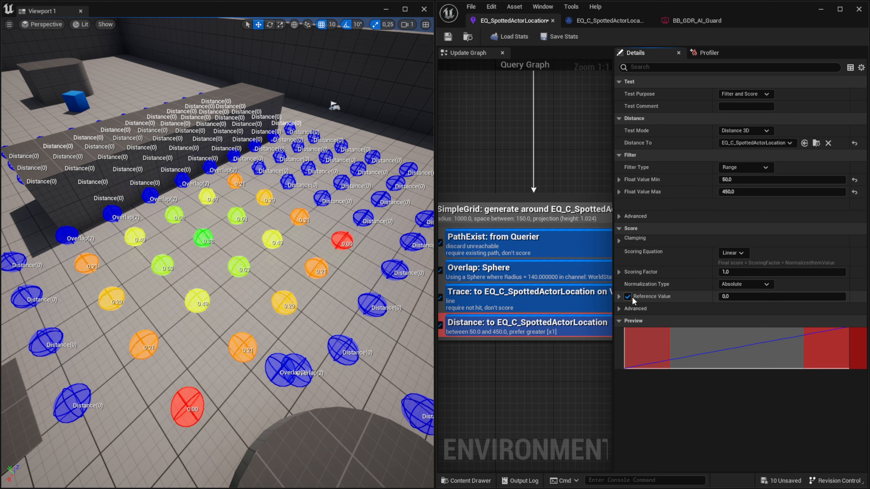
click(737, 297)
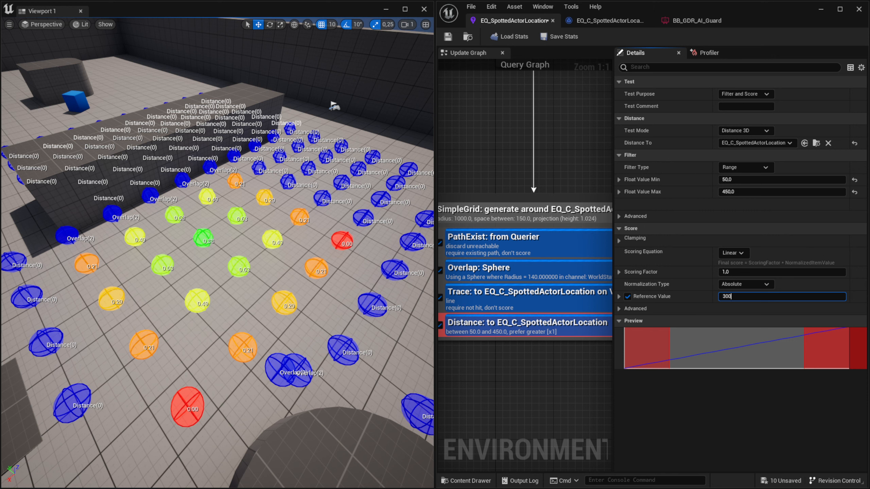
text(300)
key(Return)
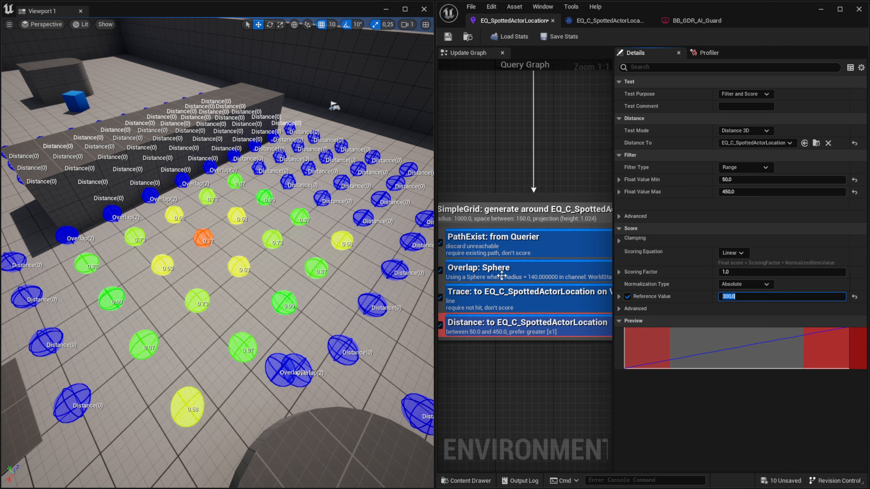
Step: Examine the list of tests that can be added to the SimpleGrid generator without adding one
right_drag(538, 182, 525, 166)
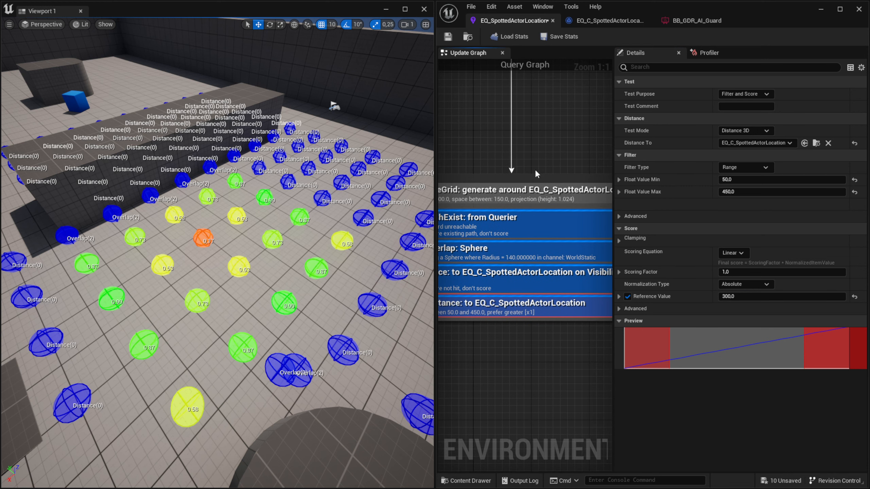
drag(612, 167, 689, 167)
right_drag(541, 113, 566, 139)
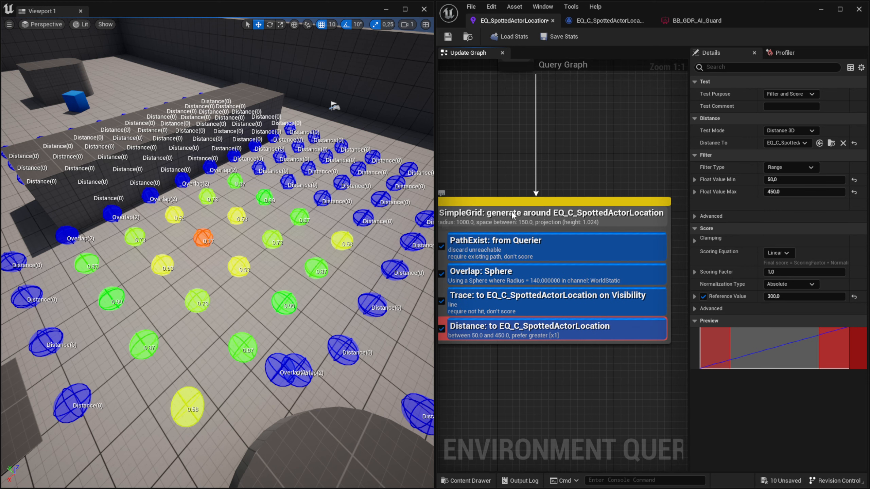
right_click(585, 225)
mouse_move(622, 311)
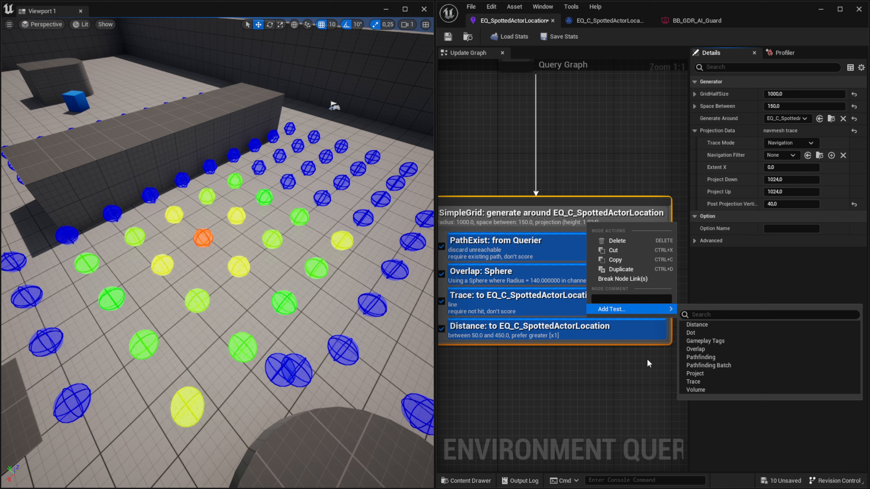
click(685, 354)
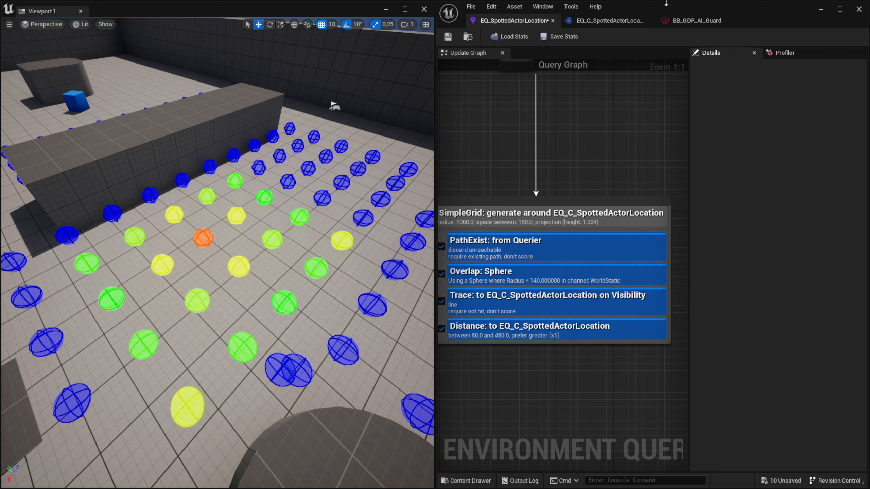
Step: In EQ_C_SpottedActorLocation, connect the Get Value as Vector return value to the Return Node's Resulting Location
drag(666, 11, 471, 7)
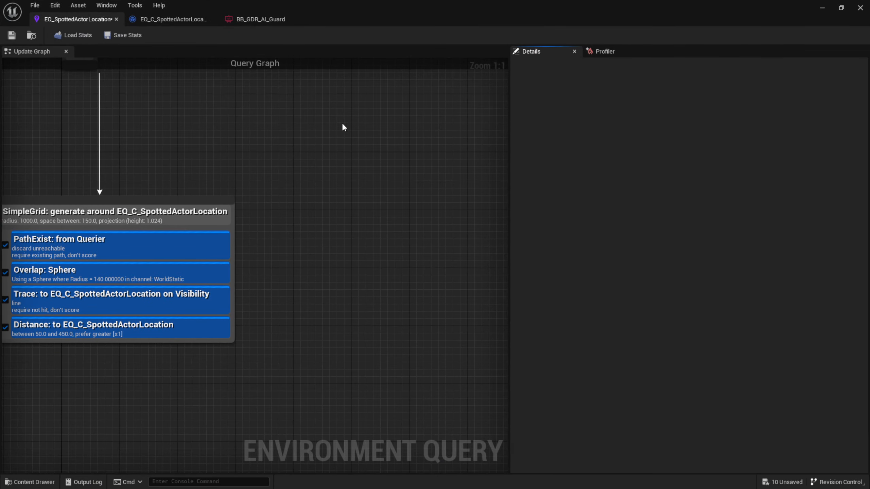
click(188, 16)
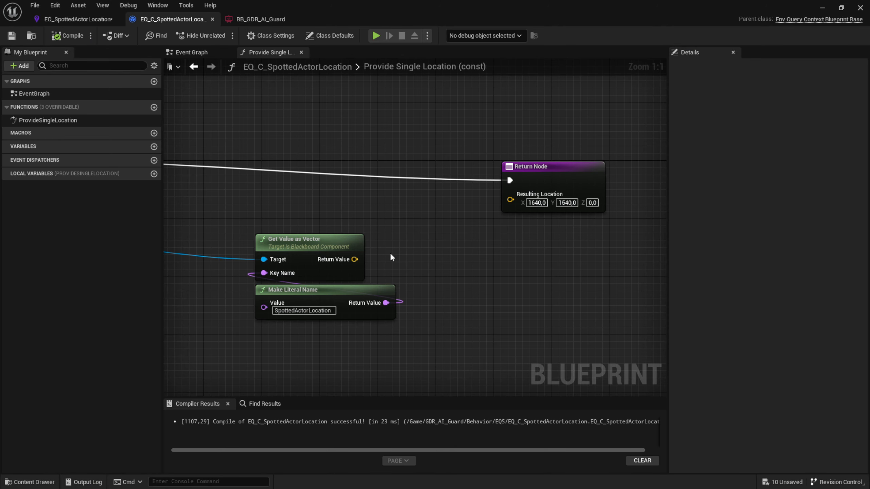
drag(355, 259, 510, 199)
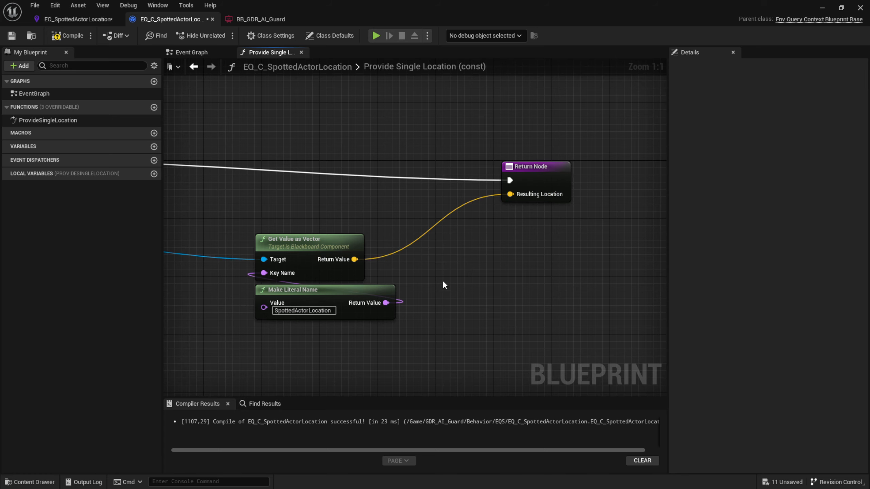
right_drag(298, 230, 399, 215)
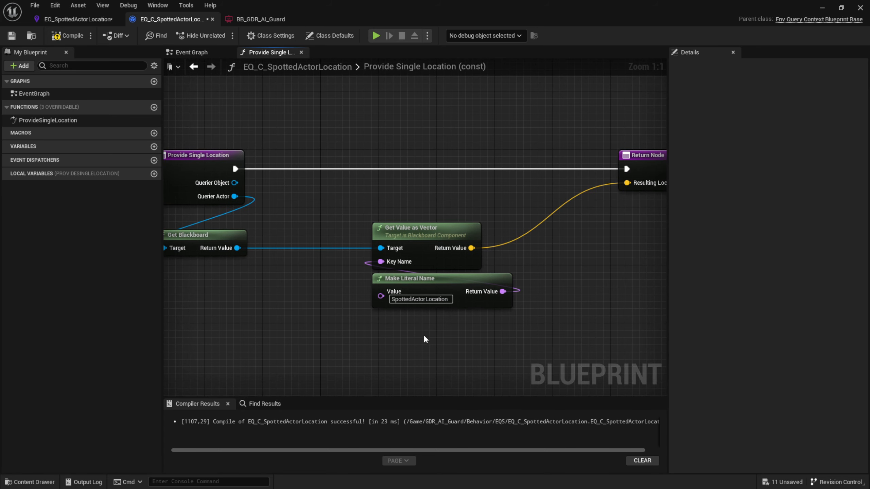
right_drag(644, 212, 518, 236)
drag(476, 252, 602, 148)
click(473, 128)
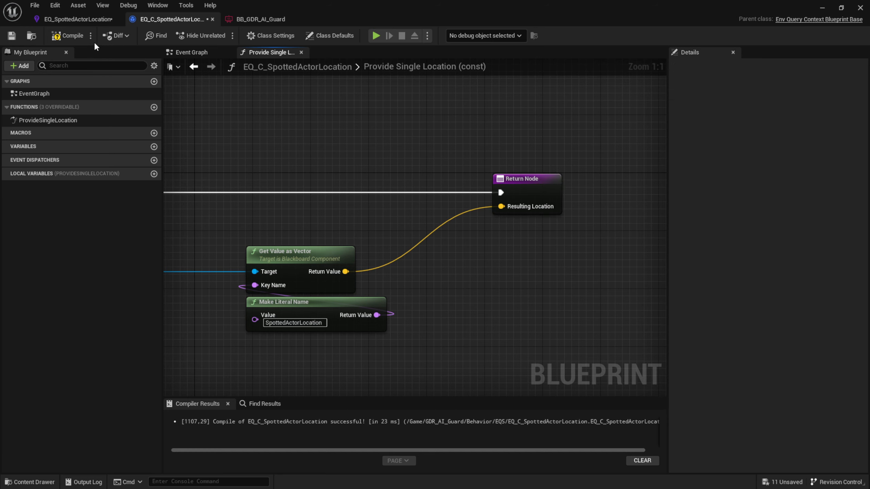
Step: Compile and save EQ_C_SpottedActorLocation, save the EQ_SpottedActorLocation query, and close the asset editor window
click(68, 36)
click(12, 36)
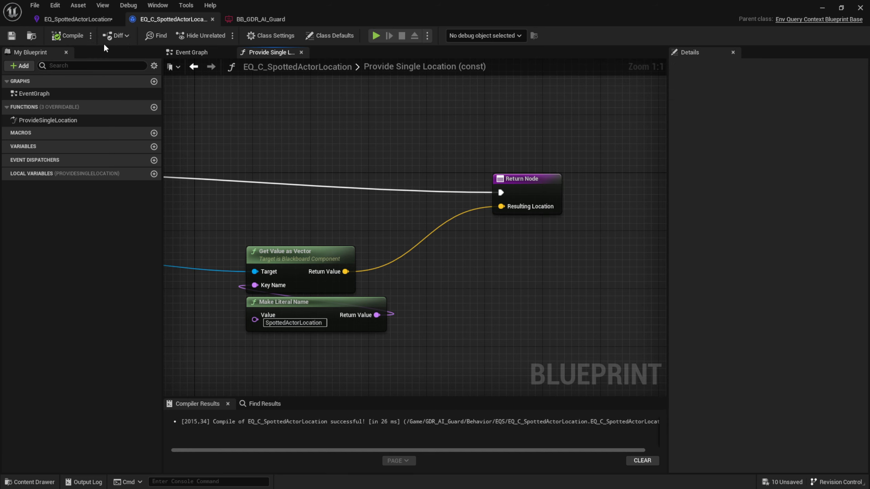
click(103, 24)
click(14, 38)
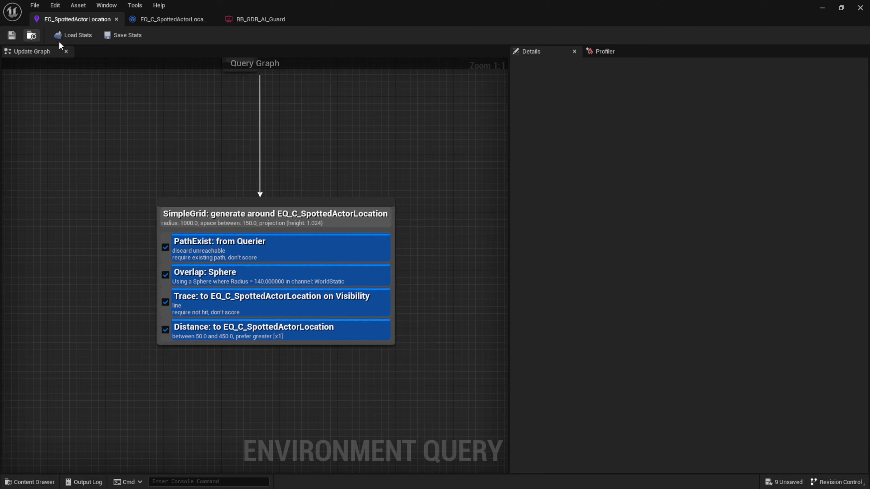
click(861, 7)
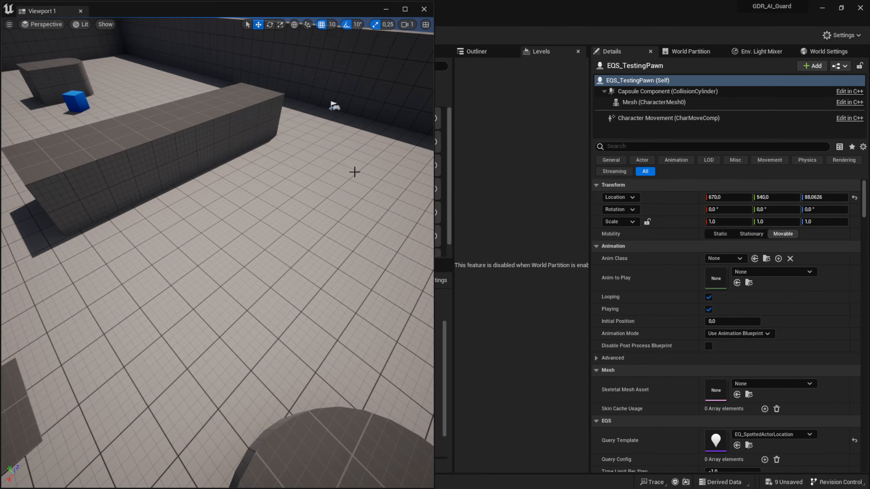
Step: Delete the EQS_TestingPawn actor from the level despite its AIController1 reference
drag(307, 5, 349, 1)
right_drag(573, 245, 655, 207)
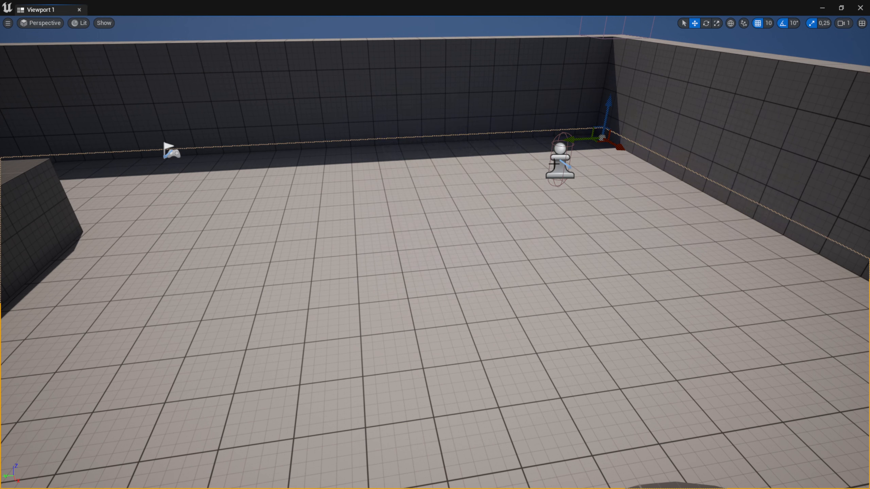
key(Delete)
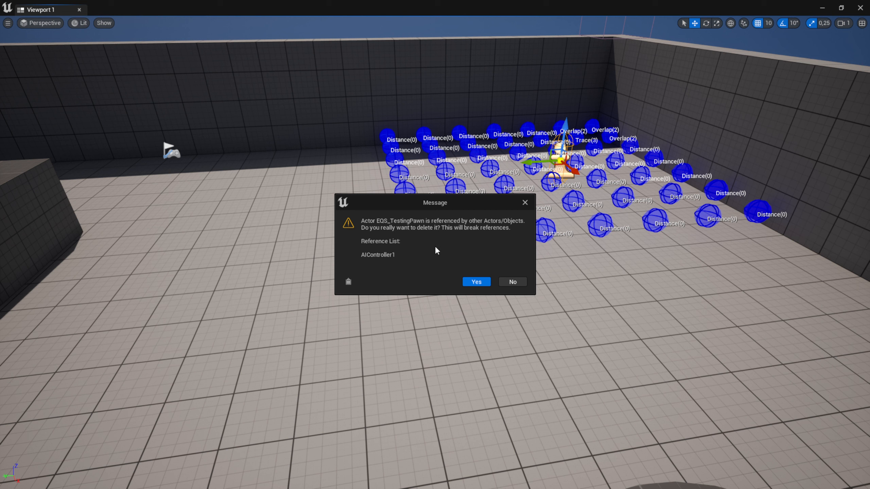
click(481, 284)
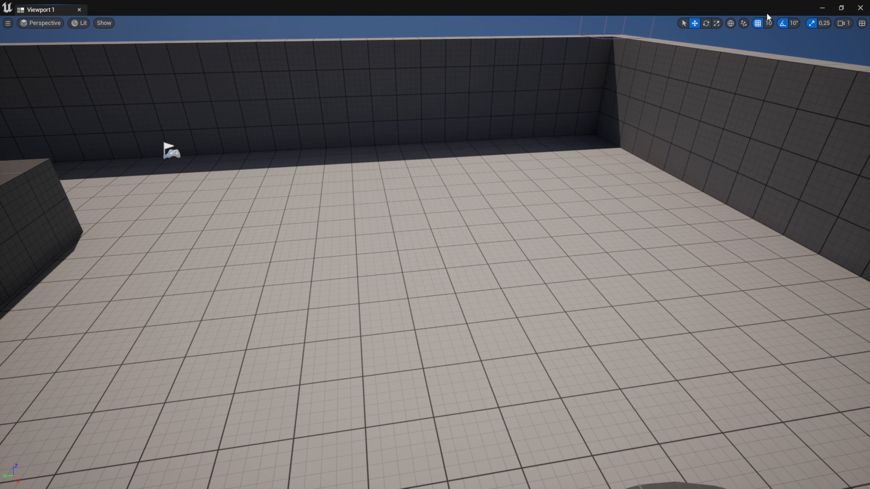
Step: Close the floating viewport window and save all modified content, including ThirdPersonMap
click(861, 7)
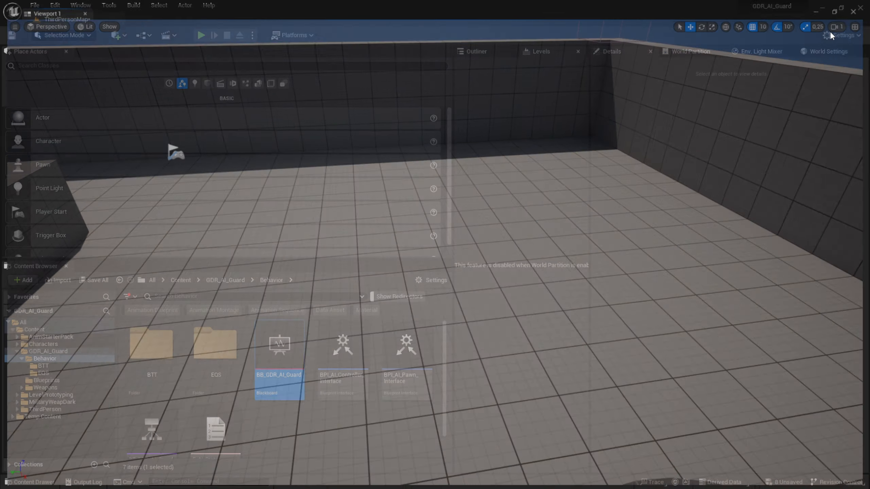
click(90, 280)
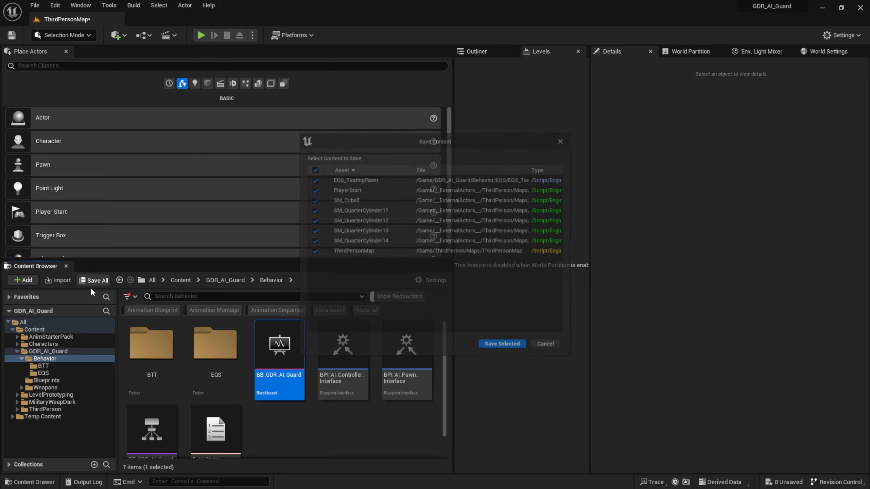
click(507, 352)
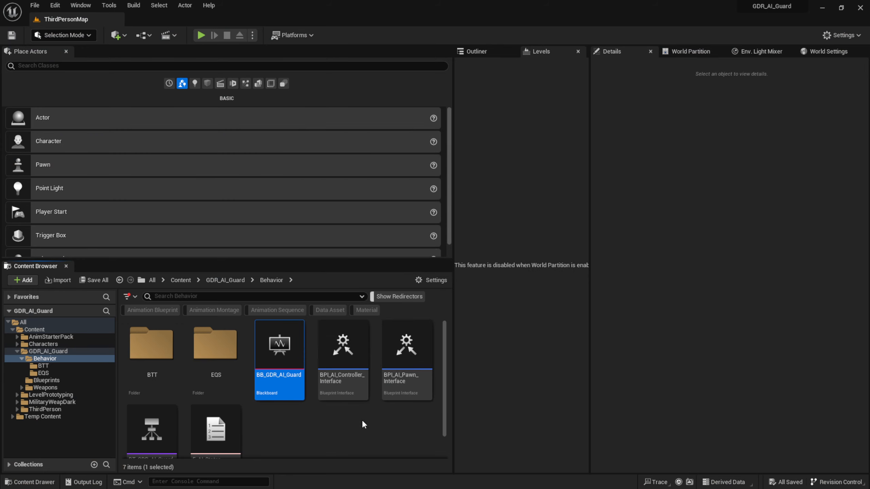
Step: Open the BT_GDR_AI_Guard behavior tree and space apart the BTT_StopAllMontages and Move To tasks under the Aware sequence
scroll(367, 424, down, 1)
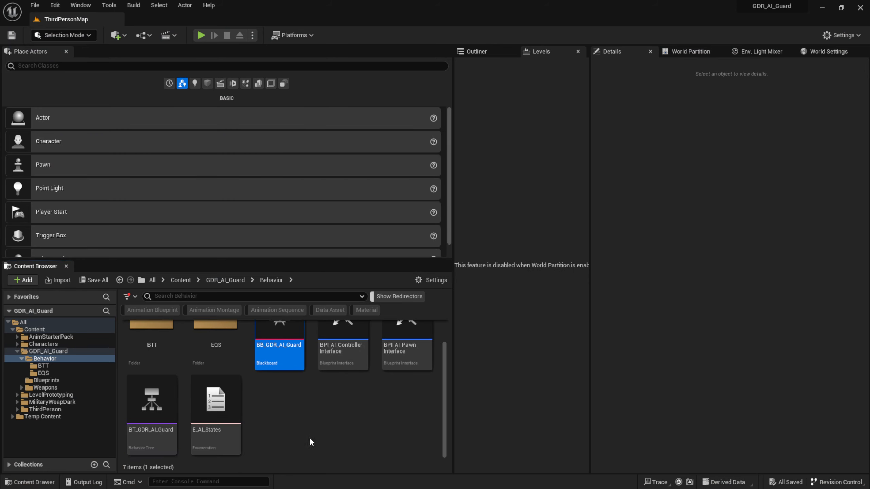
double_click(158, 418)
right_drag(490, 257, 232, 223)
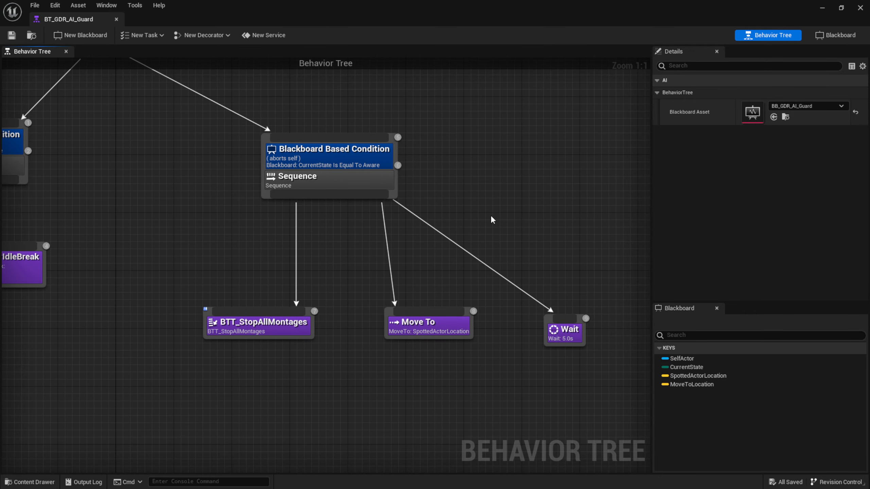
drag(432, 327, 390, 329)
drag(204, 372, 463, 273)
drag(365, 338, 489, 334)
click(394, 328)
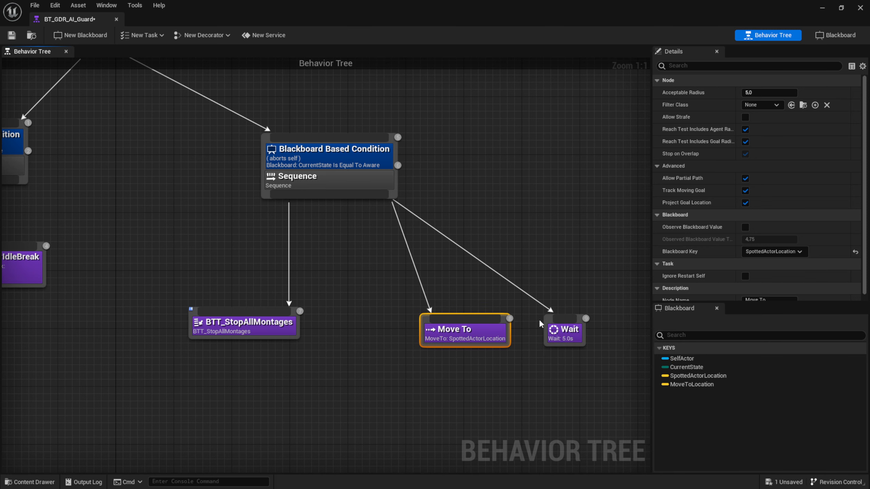
Step: Disconnect the Move To and Wait tasks from the Aware sequence and move both aside
right_drag(539, 320, 512, 248)
drag(367, 331, 567, 231)
alt+click(538, 246)
alt+click(452, 247)
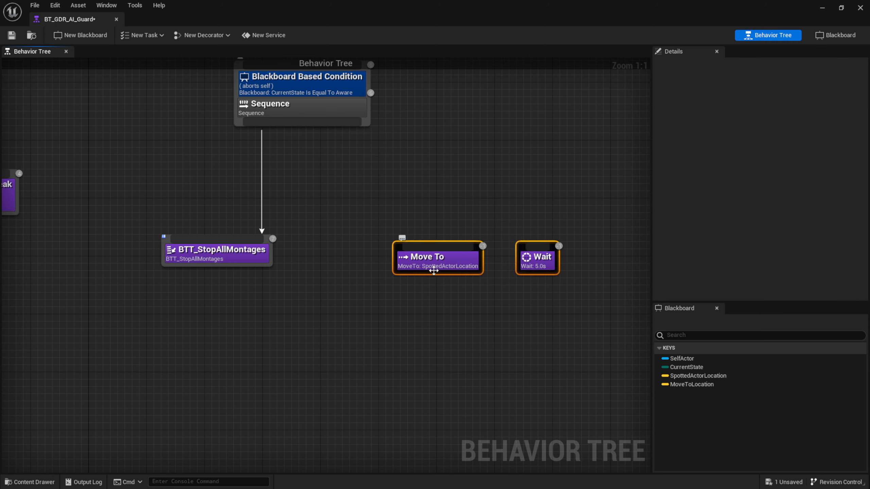
drag(433, 271, 602, 170)
click(439, 181)
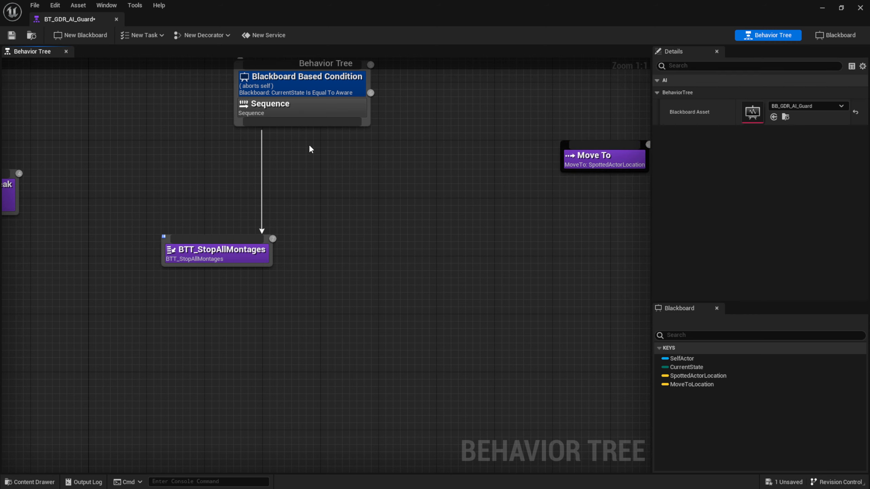
Step: Lower BTT_StopAllMontages and add a child Sequence beside it under the Aware sequence
drag(241, 259, 216, 303)
drag(309, 121, 419, 273)
click(425, 300)
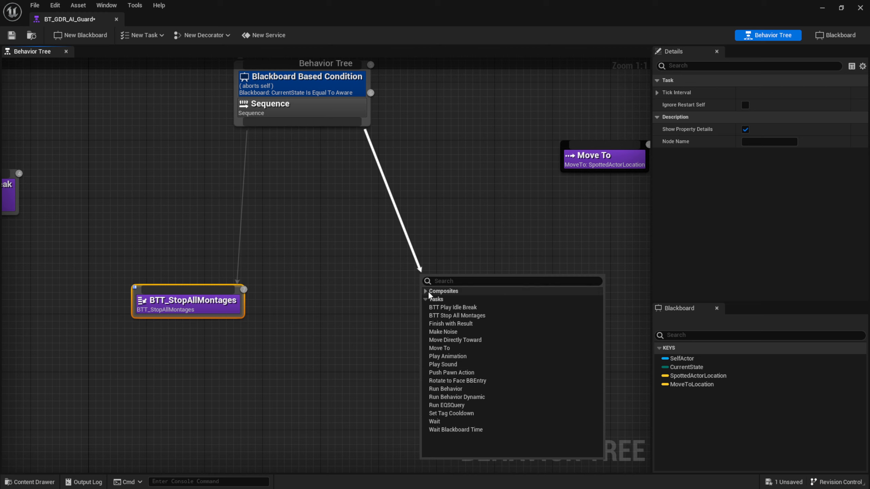
click(425, 292)
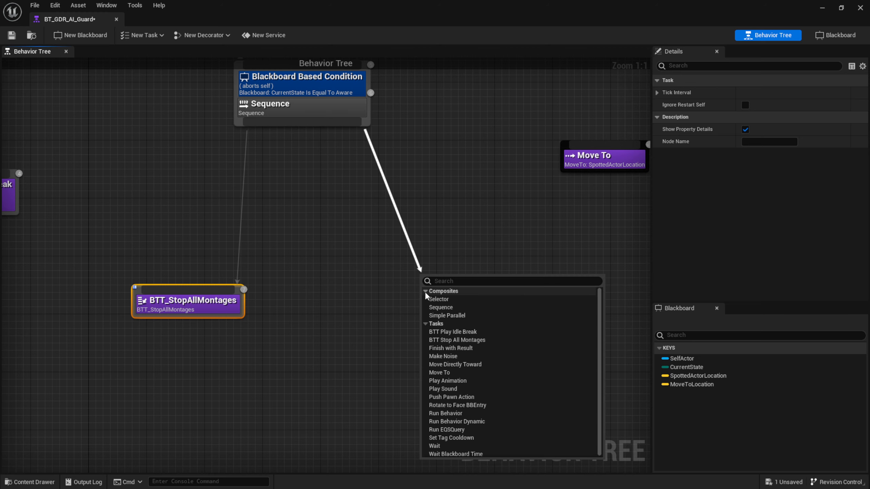
click(447, 307)
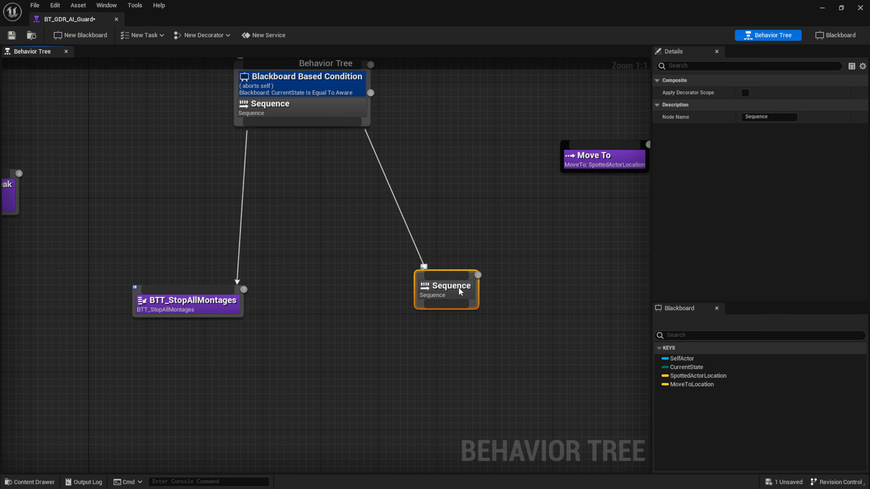
drag(460, 291, 467, 297)
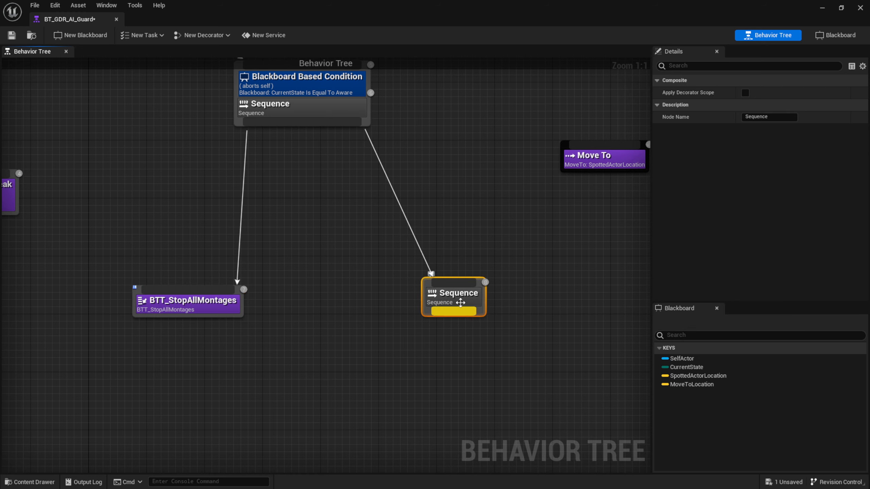
Step: Add a Loop decorator to the new child Sequence and set its Num Loops to 2
right_click(457, 305)
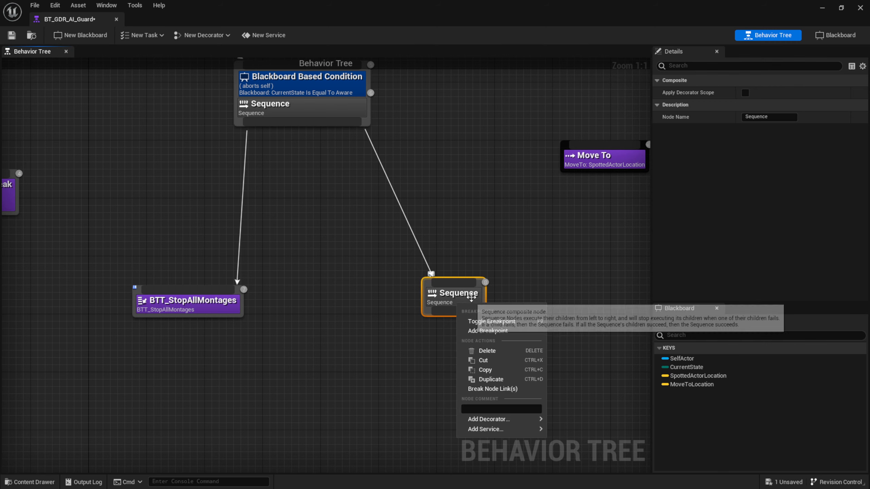
mouse_move(507, 417)
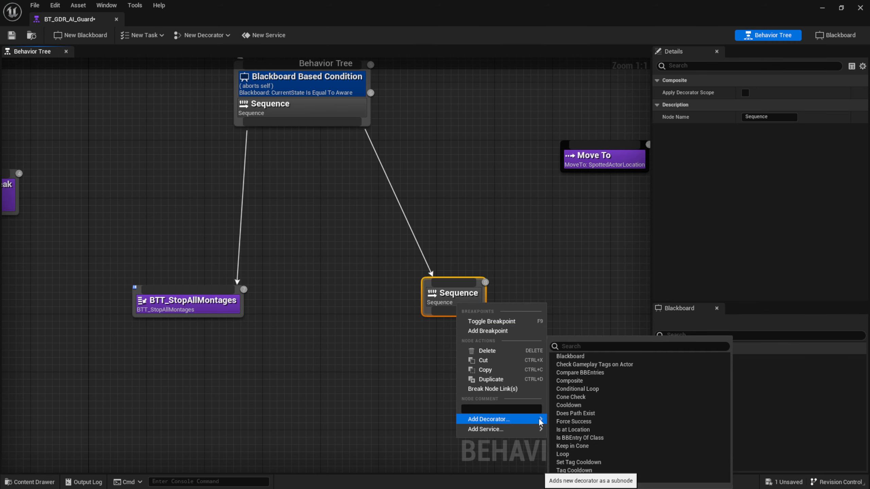
click(566, 453)
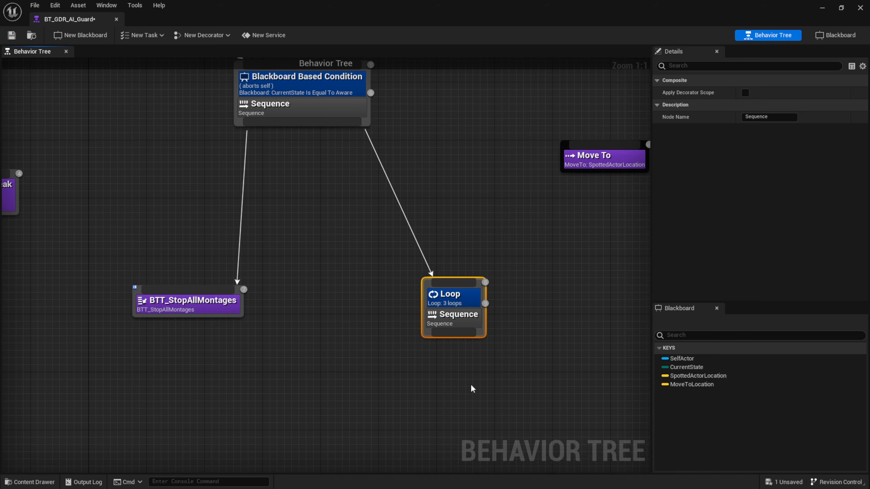
click(447, 308)
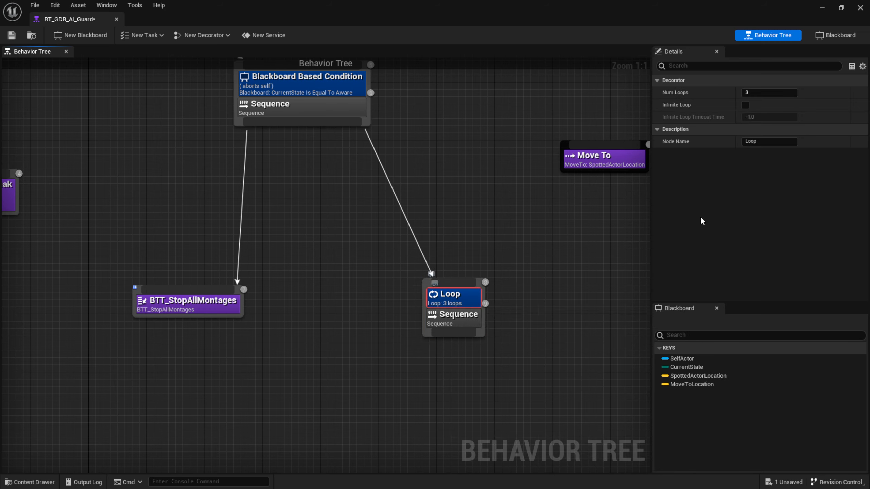
click(753, 92)
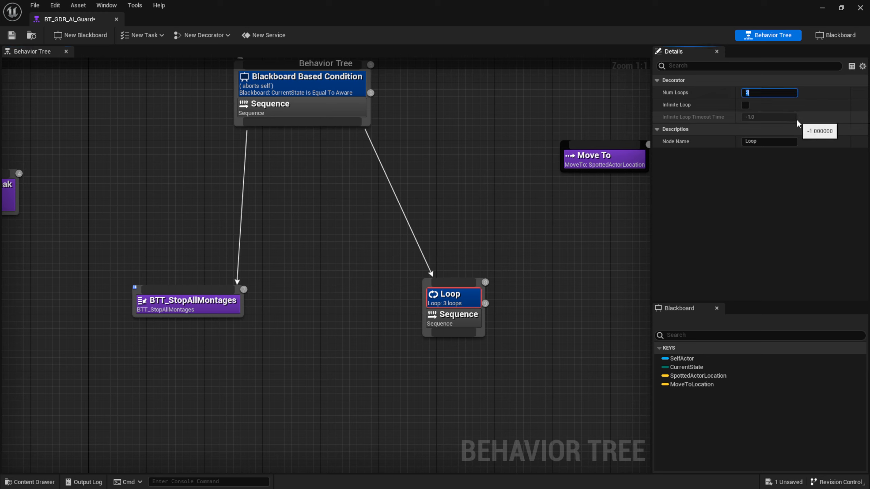
text(2)
key(Return)
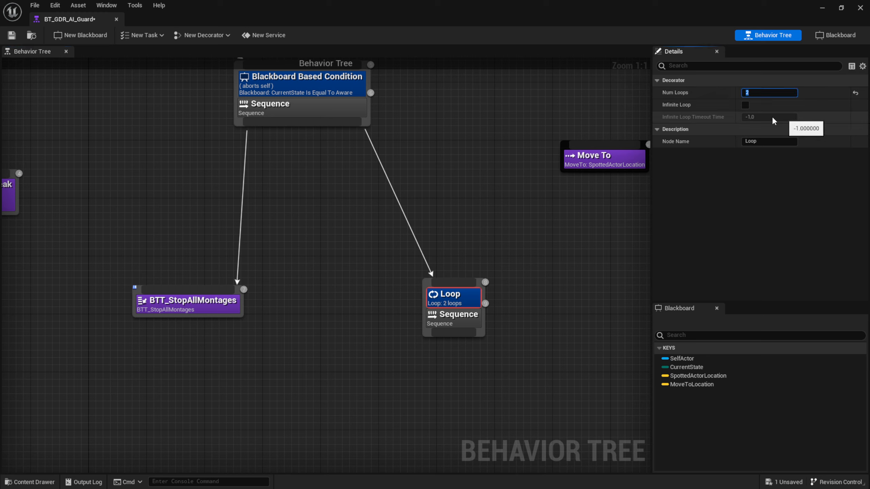
Step: Reposition the looping Sequence and add a Run EQS Query task as its child, placed below it
drag(459, 313, 466, 292)
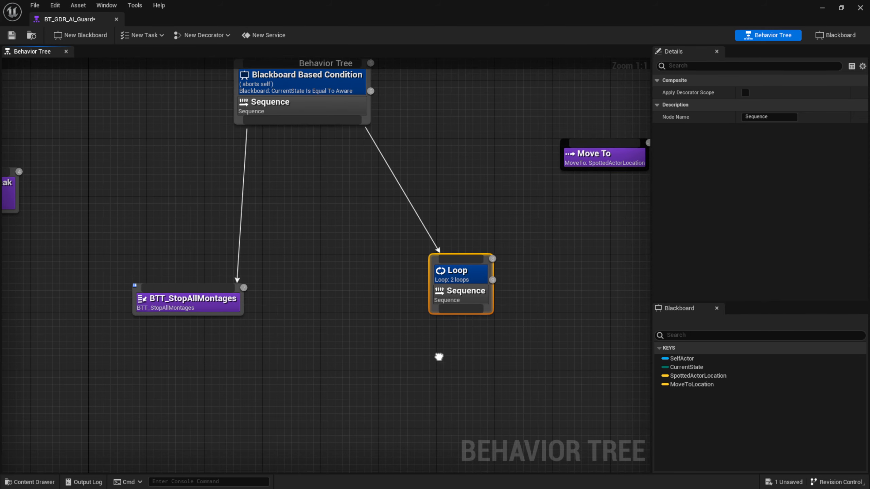
right_drag(422, 353, 421, 306)
drag(465, 257, 342, 385)
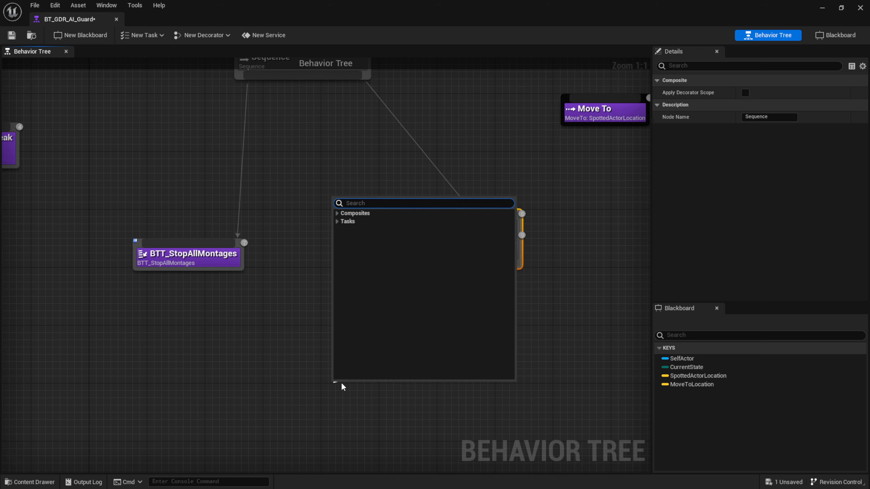
click(338, 219)
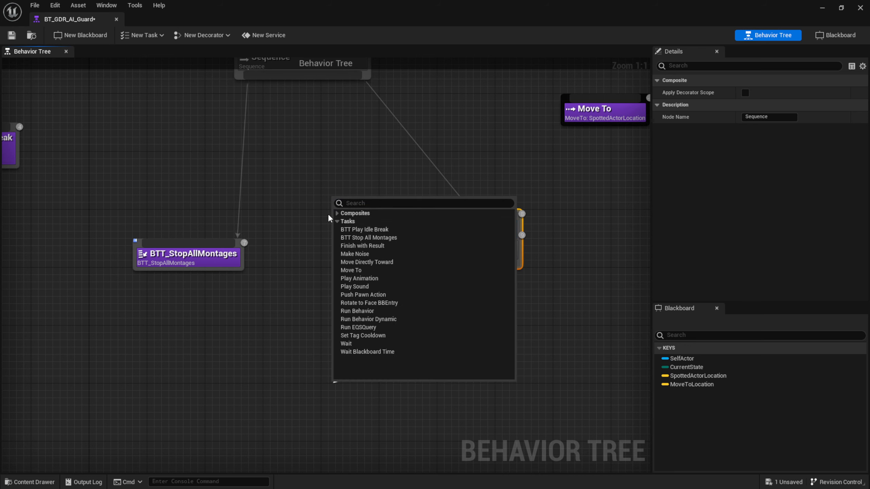
click(360, 329)
right_drag(410, 343, 420, 255)
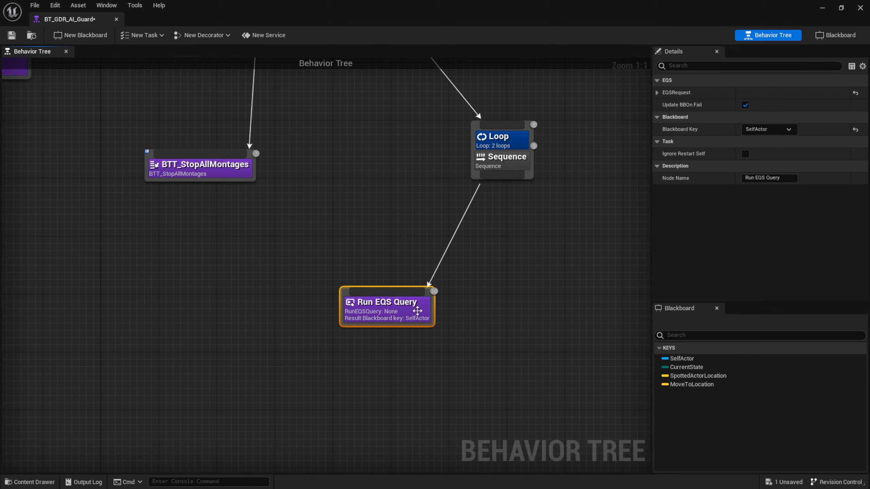
drag(416, 311, 387, 318)
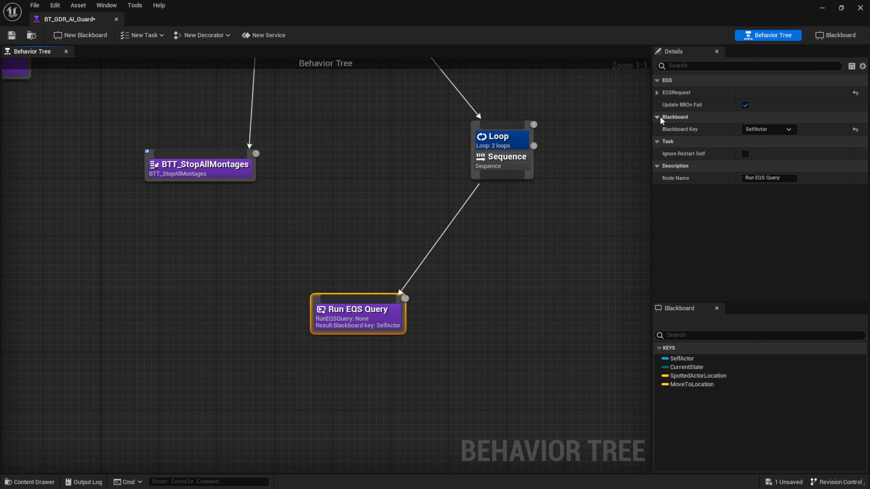
Step: Set the Run EQS Query task's Query Template to EQ_SpottedActorLocation
click(657, 93)
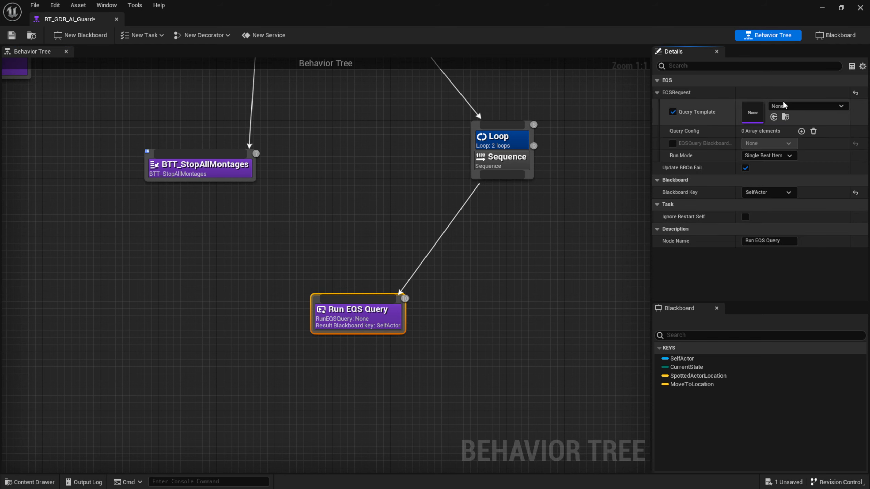
click(790, 107)
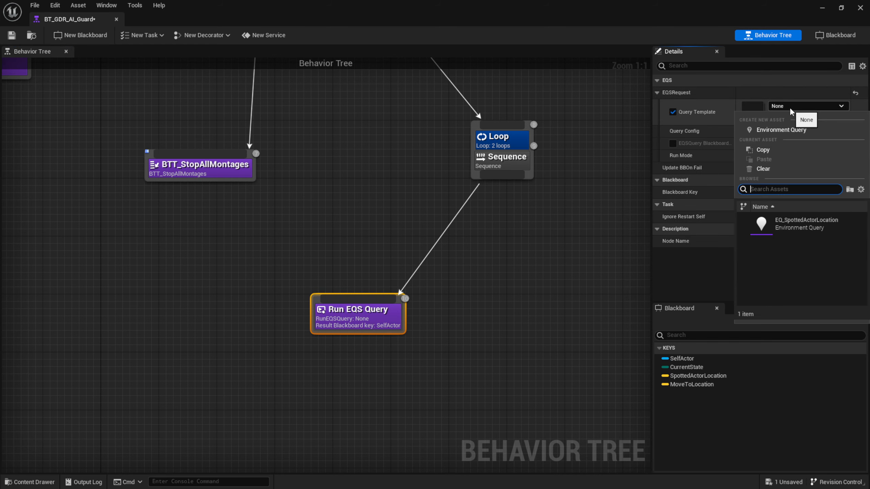
click(794, 230)
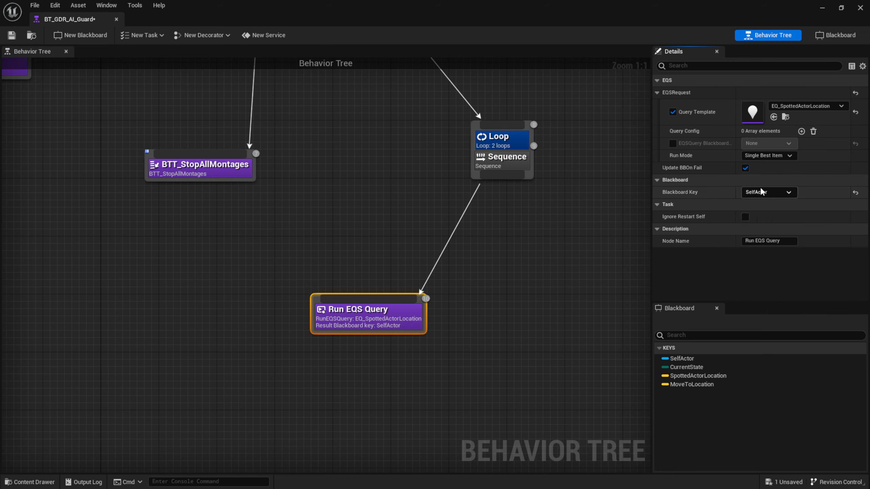
Step: Widen the node's property area and open the Run Mode choices of the EQS request
drag(653, 143, 605, 152)
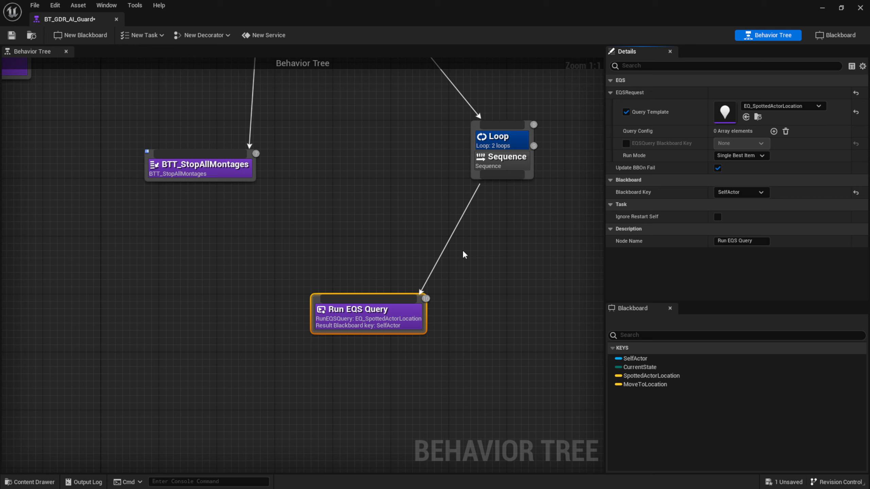
click(756, 156)
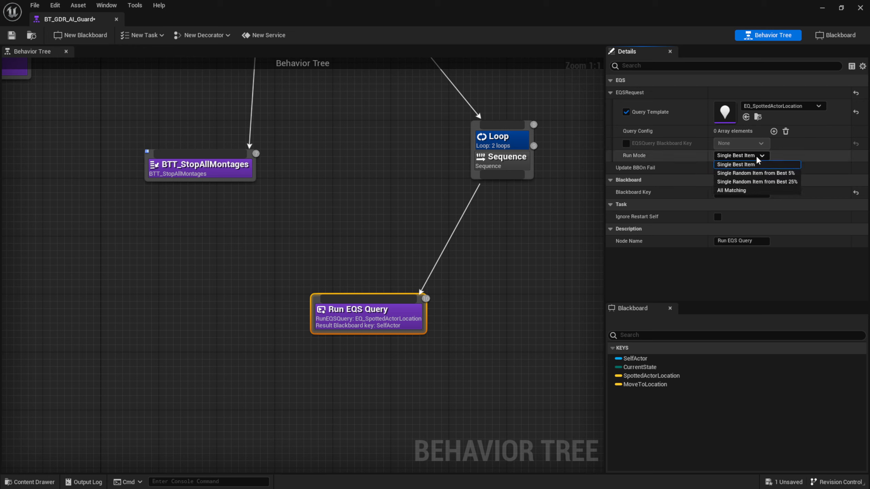